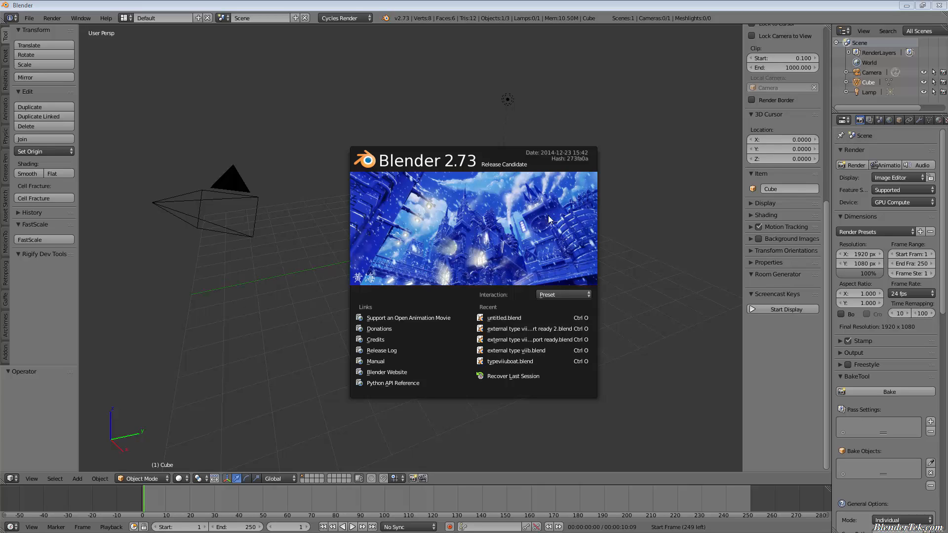
# Set the render device to CPU and the render resolution percentage to 50%
pyautogui.click(480, 256)
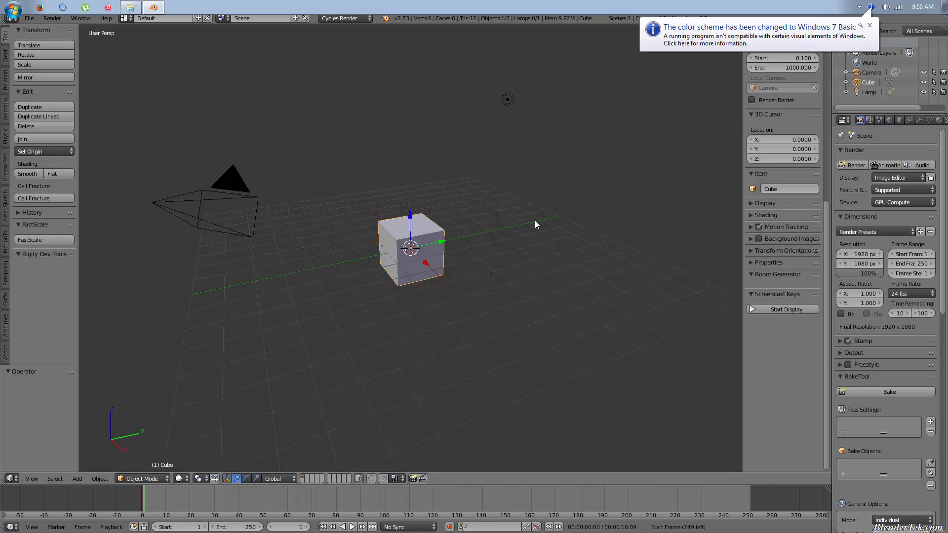
pyautogui.click(881, 205)
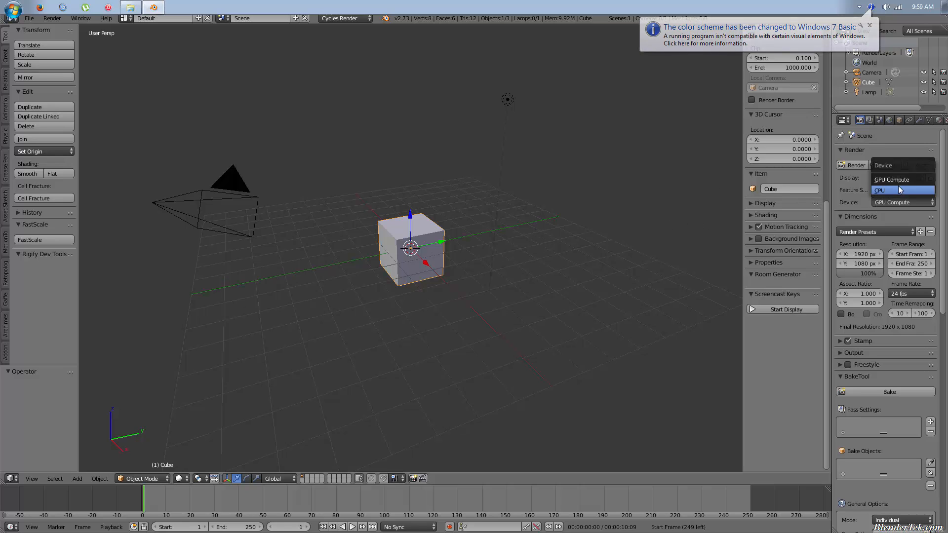
pyautogui.click(888, 189)
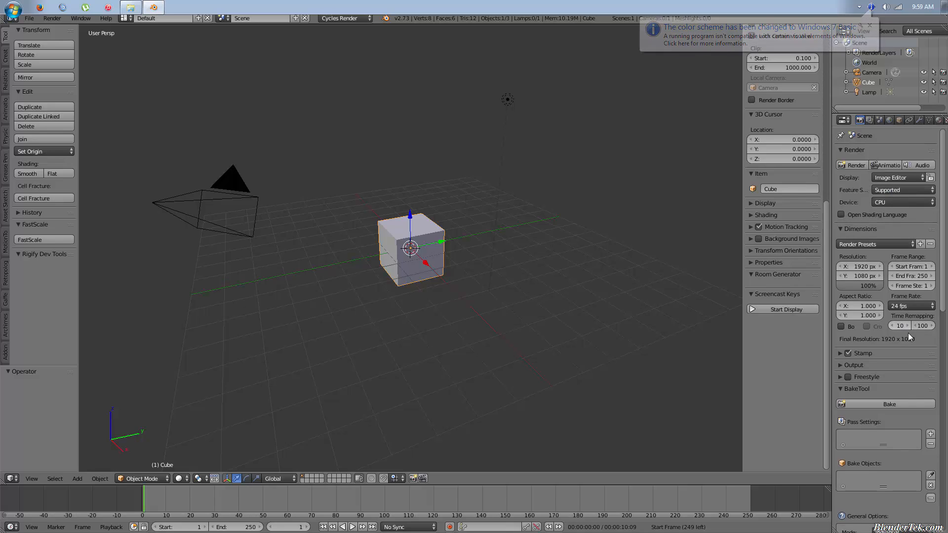
pyautogui.moveTo(873, 282)
pyautogui.mouseDown()
pyautogui.moveTo(841, 283)
pyautogui.moveTo(862, 286)
pyautogui.mouseUp()
pyautogui.click(861, 286)
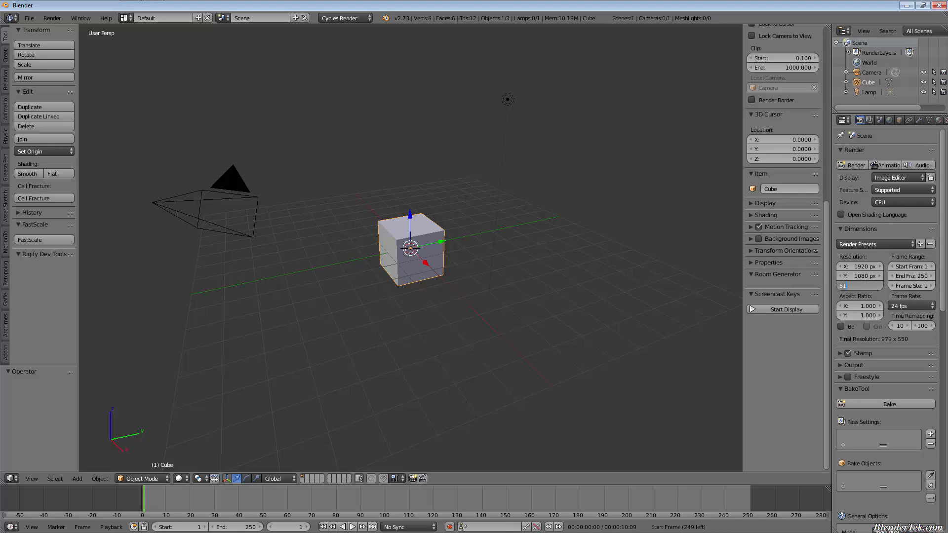
pyautogui.write('50')
pyautogui.press('Return')
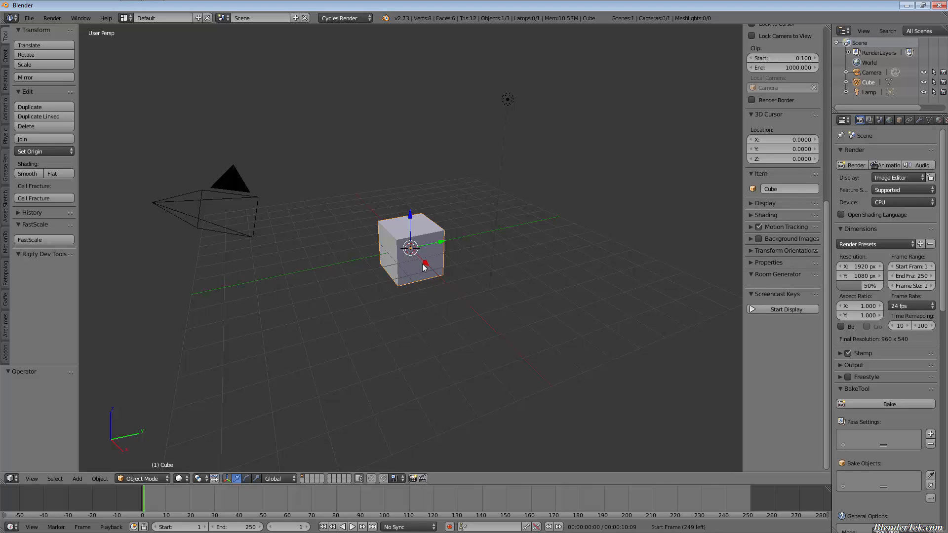
# Start the screencast keys display and insert a LocRotScale keyframe for the cube at frame 1
pyautogui.click(757, 309)
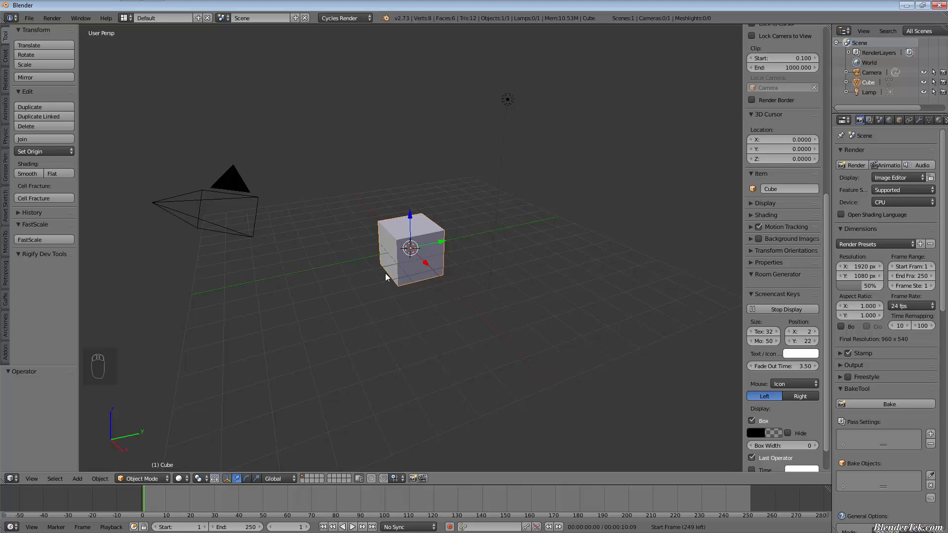
pyautogui.press('i')
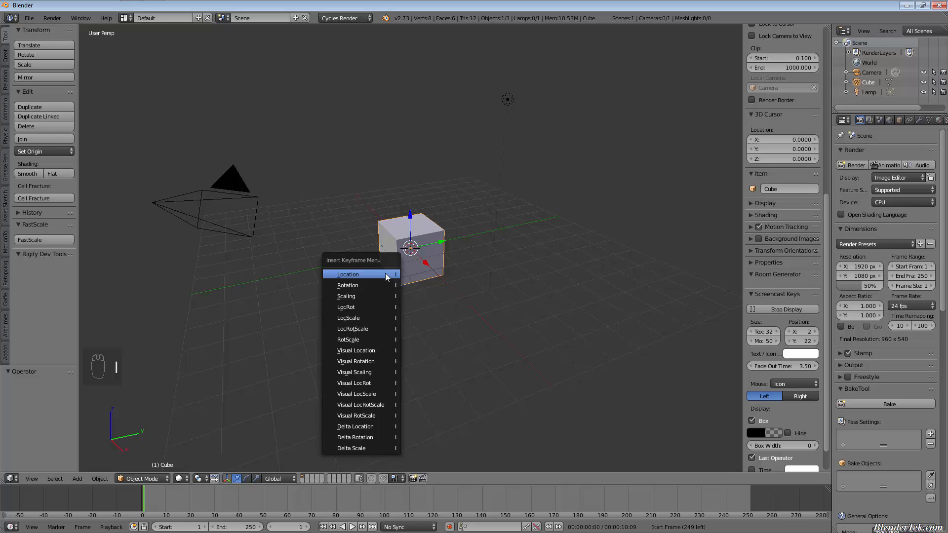
pyautogui.click(374, 329)
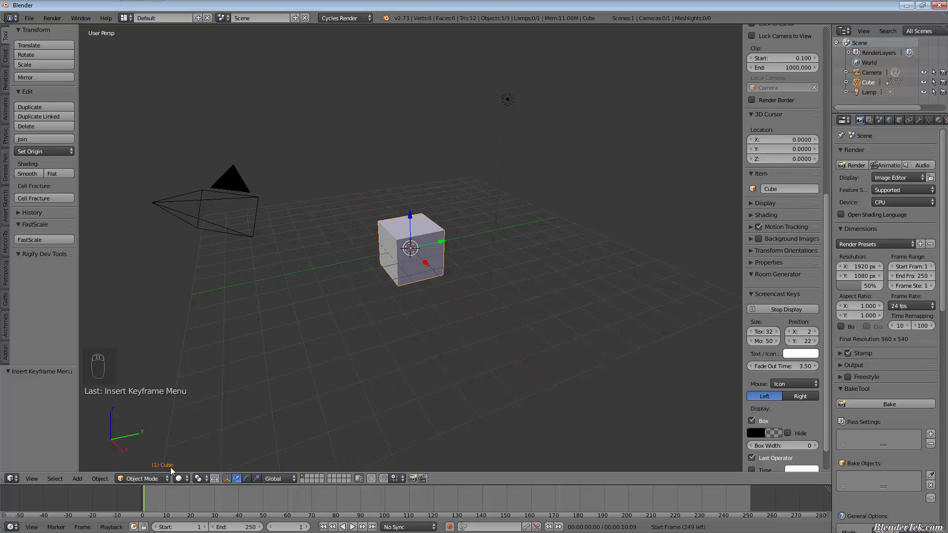
# Move the timeline's current frame to 90
pyautogui.click(154, 499)
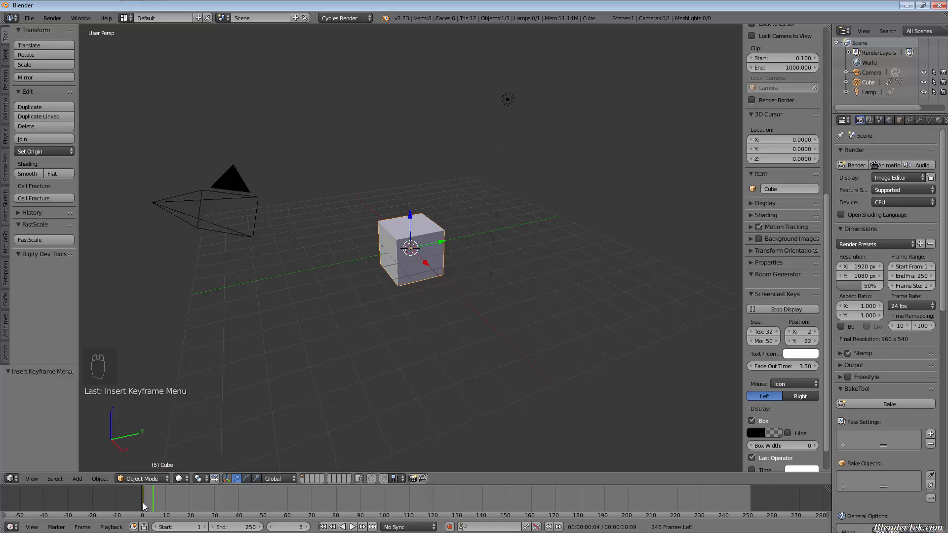
pyautogui.click(143, 502)
pyautogui.moveTo(179, 500)
pyautogui.mouseDown()
pyautogui.moveTo(428, 500)
pyautogui.moveTo(221, 498)
pyautogui.moveTo(295, 491)
pyautogui.moveTo(319, 500)
pyautogui.mouseUp()
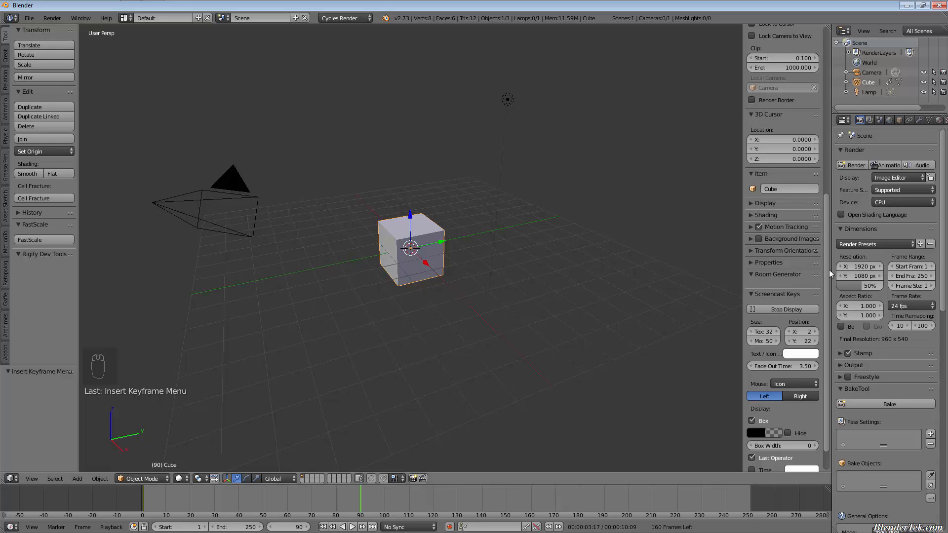
# Widen the render properties area and set the animation's end frame to 90
pyautogui.moveTo(829, 272); pyautogui.dragTo(758, 273)
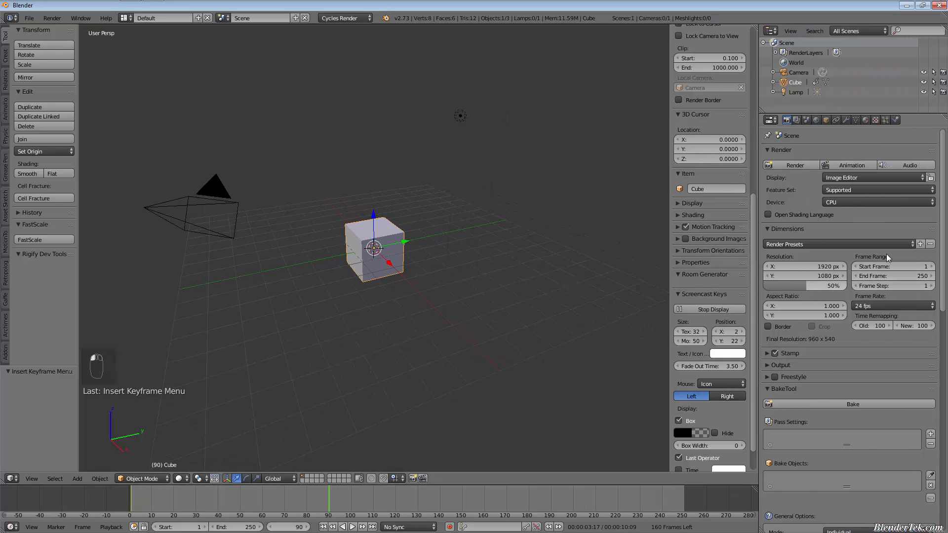
pyautogui.click(919, 277)
pyautogui.write('90')
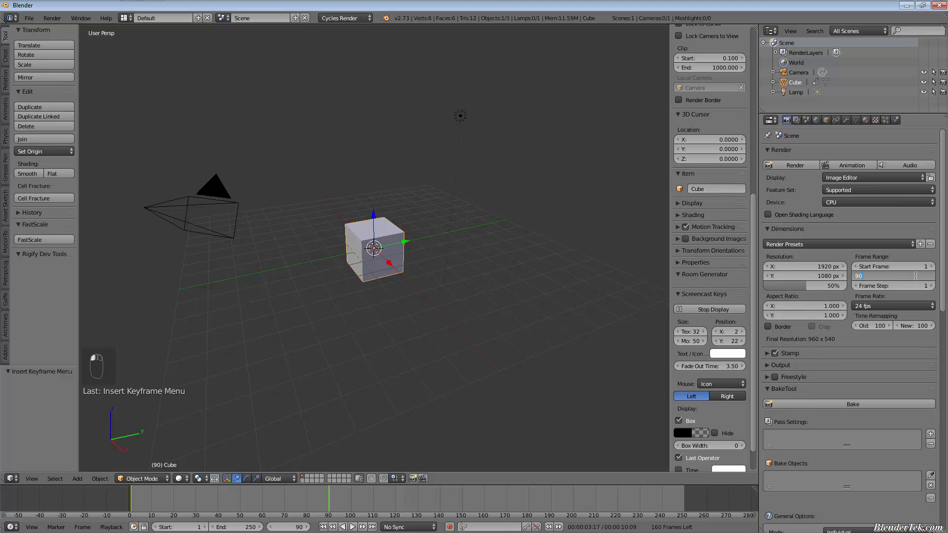
pyautogui.press('Return')
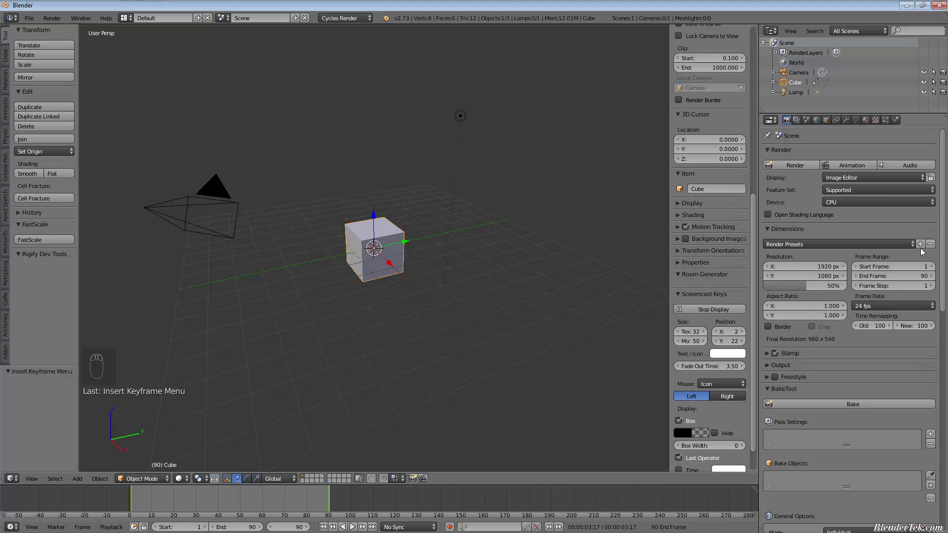
# Change the animation's end frame to 250 and set it back to 90
pyautogui.click(904, 277)
pyautogui.write('250')
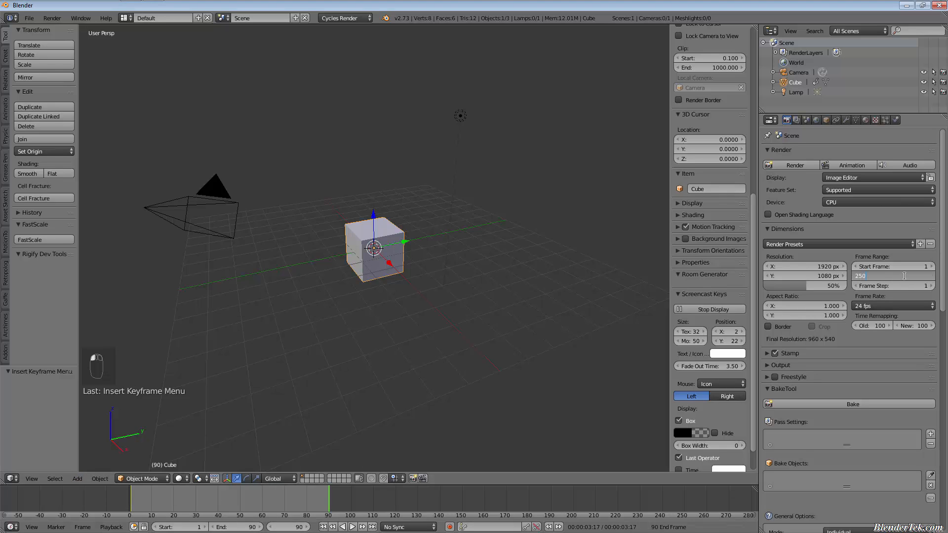
pyautogui.press('Return')
pyautogui.click(904, 276)
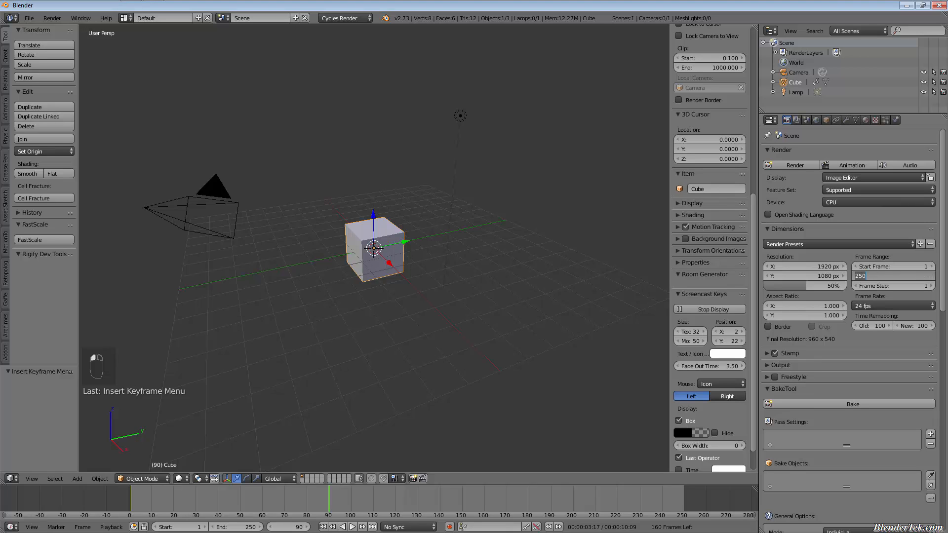
pyautogui.write('90')
pyautogui.press('Return')
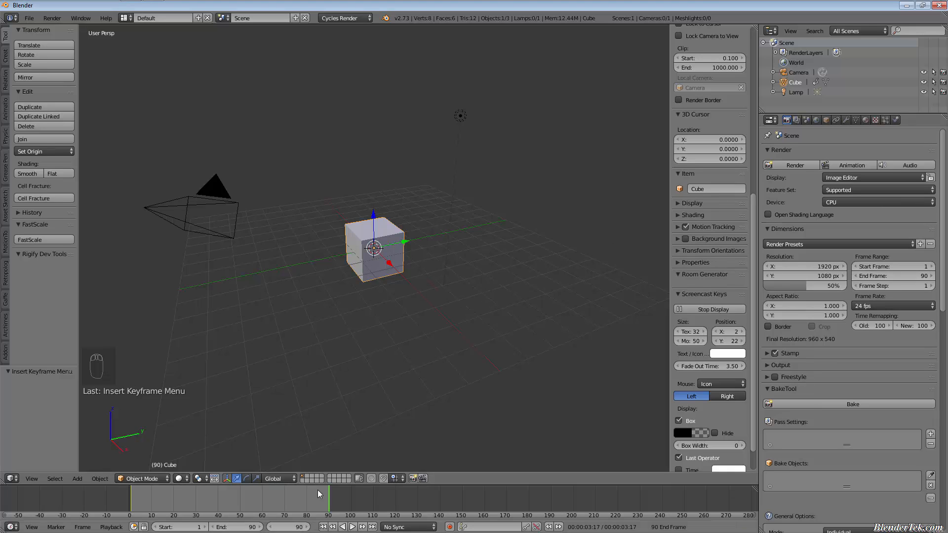
# Scrub the timeline back to the first frames and advance it frame by frame past frame 10
pyautogui.moveTo(268, 501); pyautogui.dragTo(137, 502)
pyautogui.press('Right')
pyautogui.press('Right')
pyautogui.press('Right')
pyautogui.press('Right')
pyautogui.press('Right')
pyautogui.press('Right')
pyautogui.press('Right')
pyautogui.press('Right')
pyautogui.press('Right')
pyautogui.press('Right')
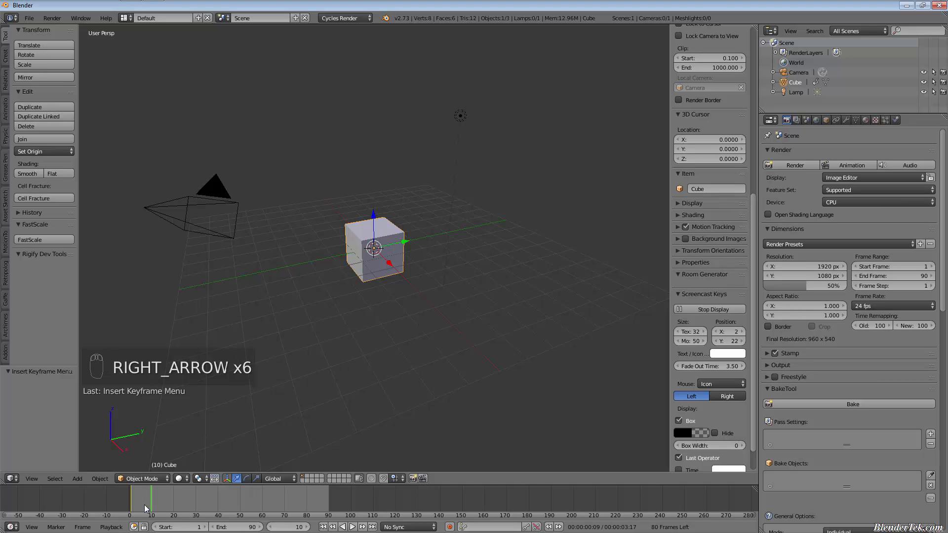
pyautogui.press('Right')
# Jump between the first and last frames of the animation, ending on frame 90
pyautogui.click(367, 527)
pyautogui.click(371, 528)
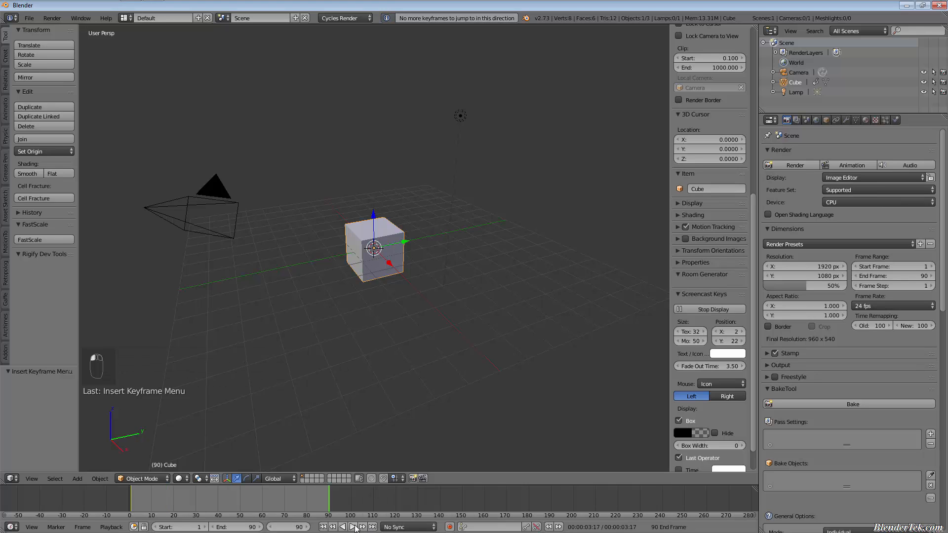
pyautogui.click(323, 527)
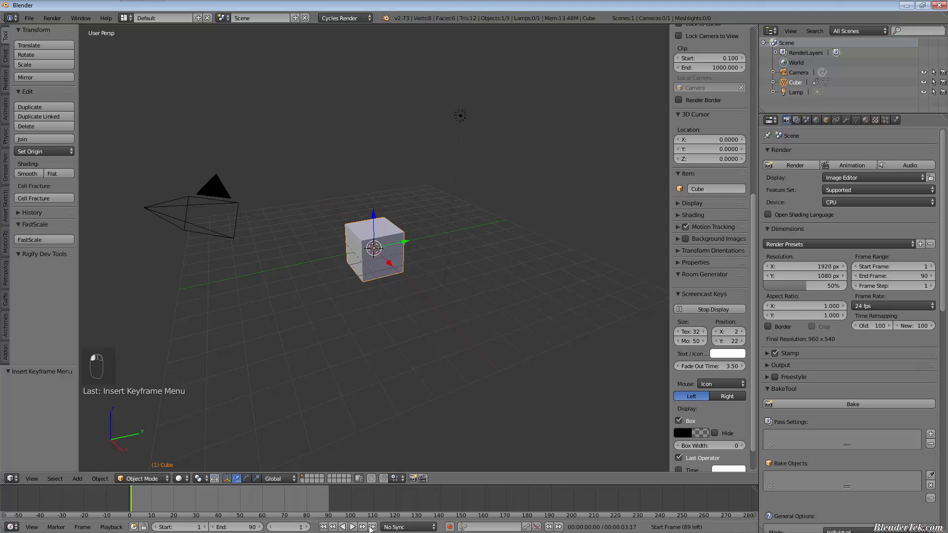
pyautogui.click(371, 527)
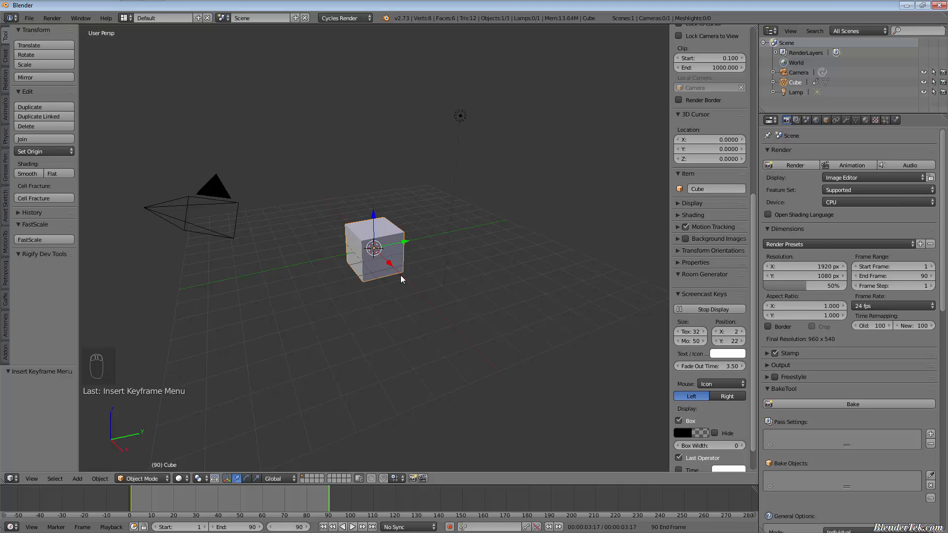
pyautogui.press('g')
pyautogui.rightClick(391, 252)
pyautogui.rightClick(210, 208)
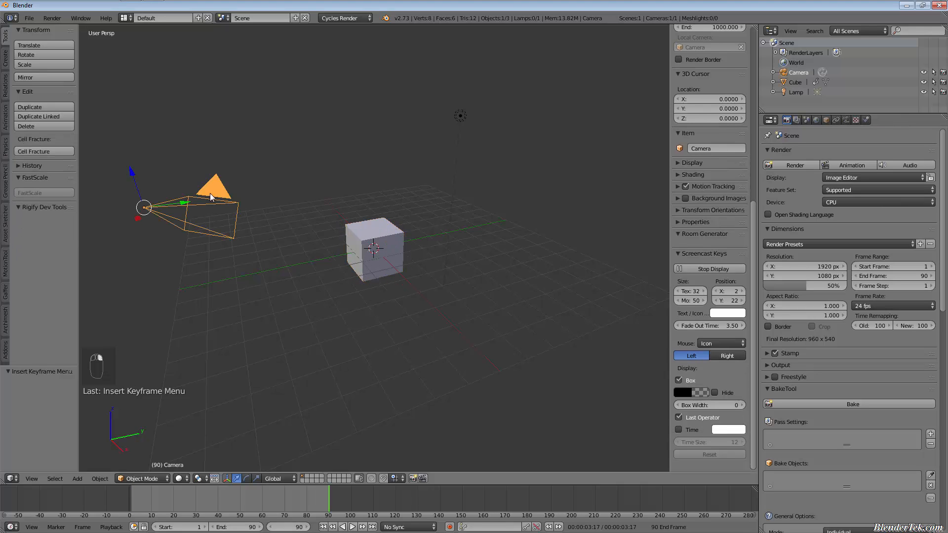
pyautogui.rightClick(406, 266)
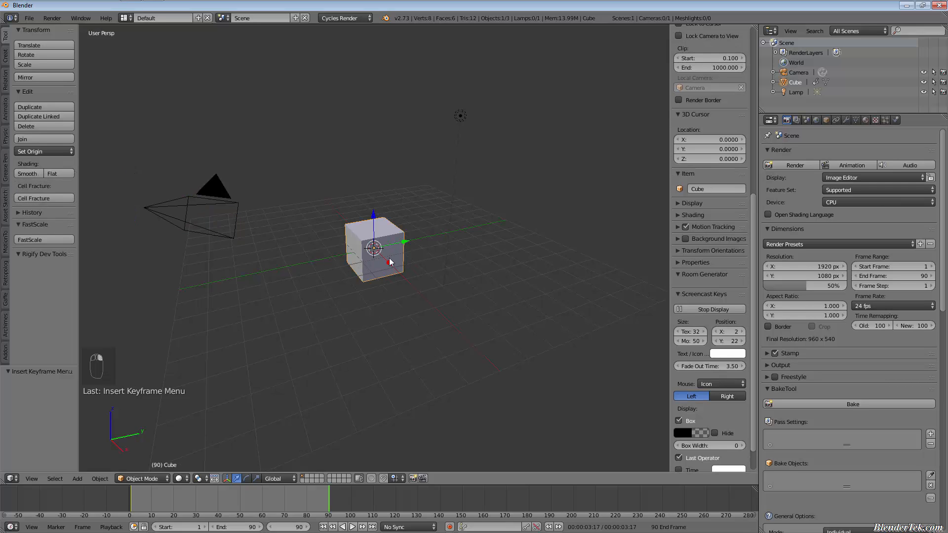
# Move the cube at frame 90 by about 0.73 on X, 4.09 on Y and 1.98 on Z
pyautogui.press('g')
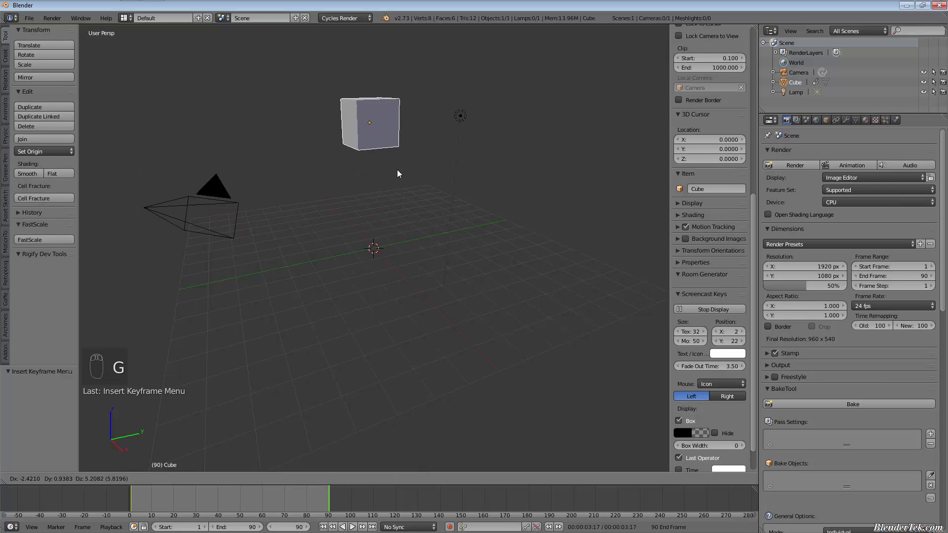
pyautogui.press('g')
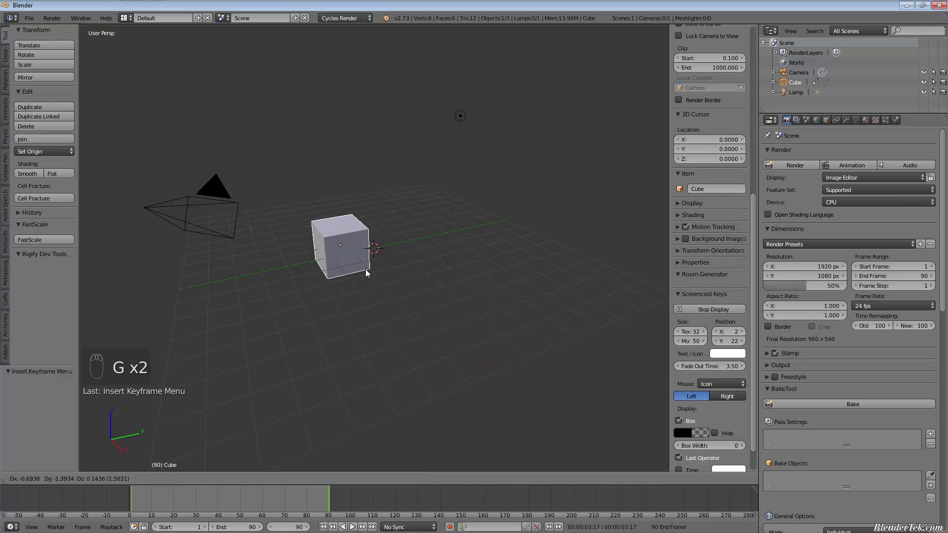
pyautogui.click(495, 254)
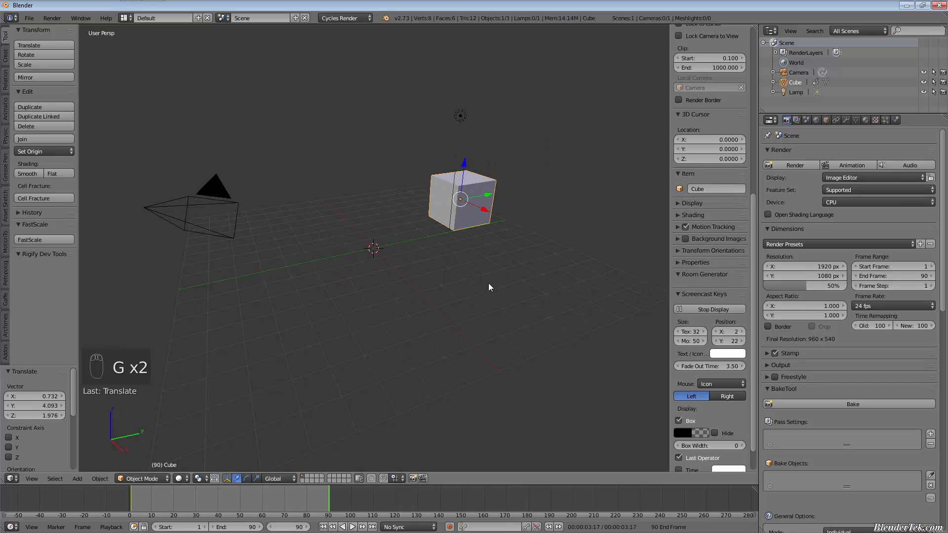
# Rotate the cube by about -223° and scale it down to about 0.32 of its size
pyautogui.press('r')
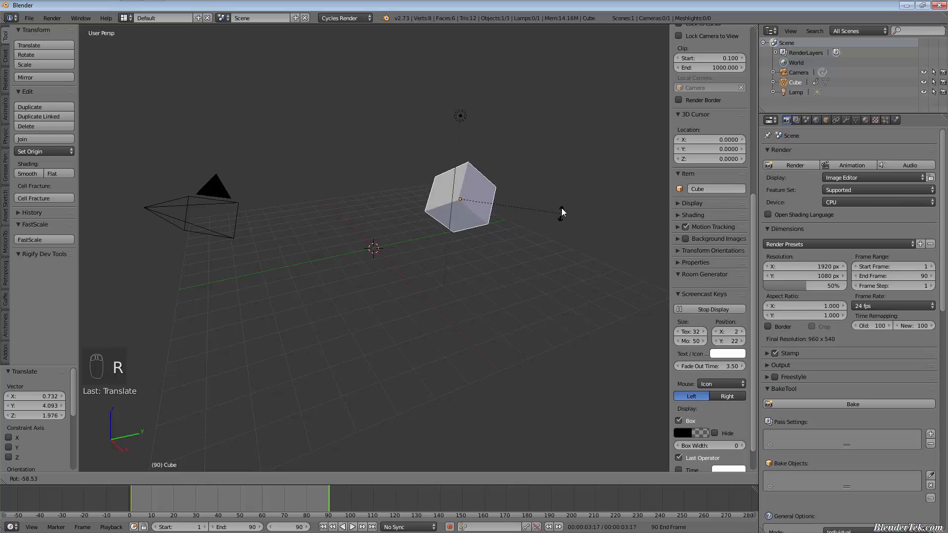
pyautogui.click(444, 230)
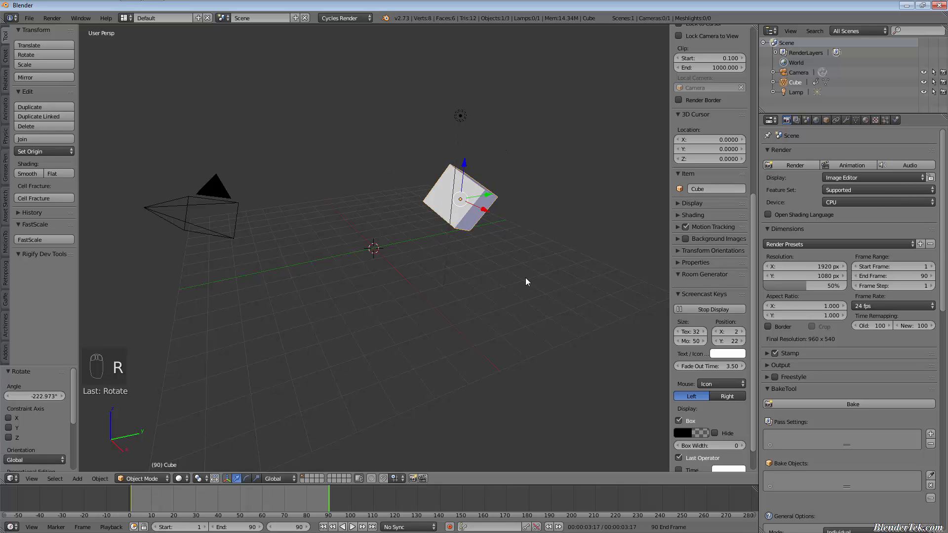
pyautogui.press('s')
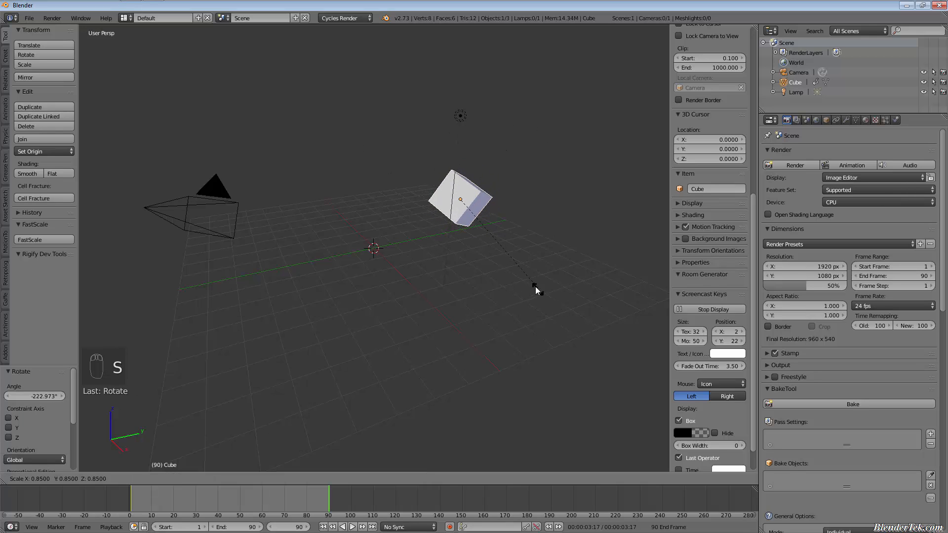
pyautogui.click(488, 235)
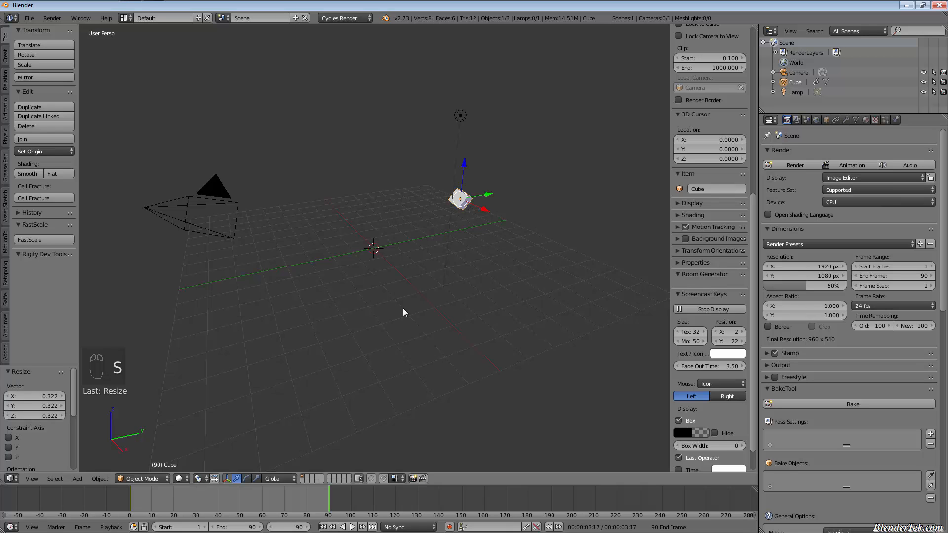
# Check the cube through the camera view while scrubbing back to frame 81, and return to the user perspective view
pyautogui.click(31, 478)
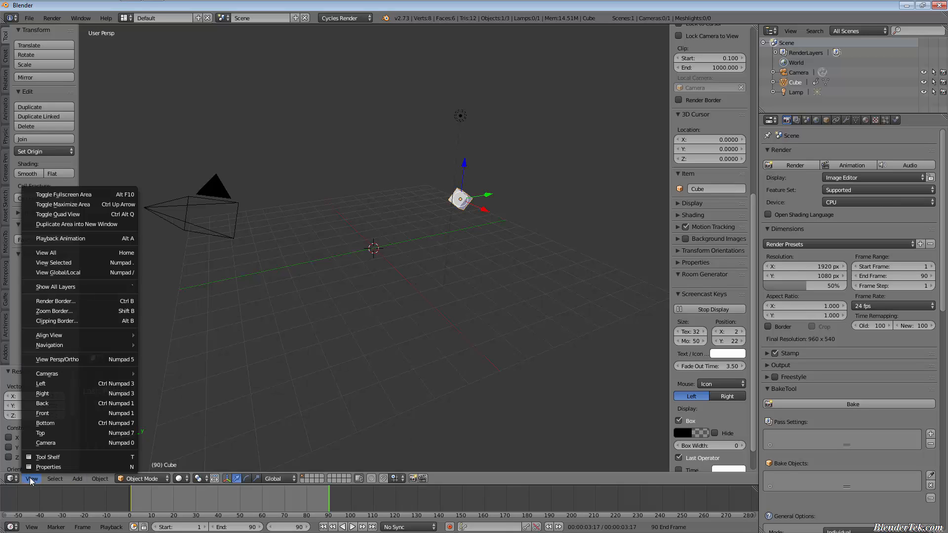
pyautogui.click(57, 443)
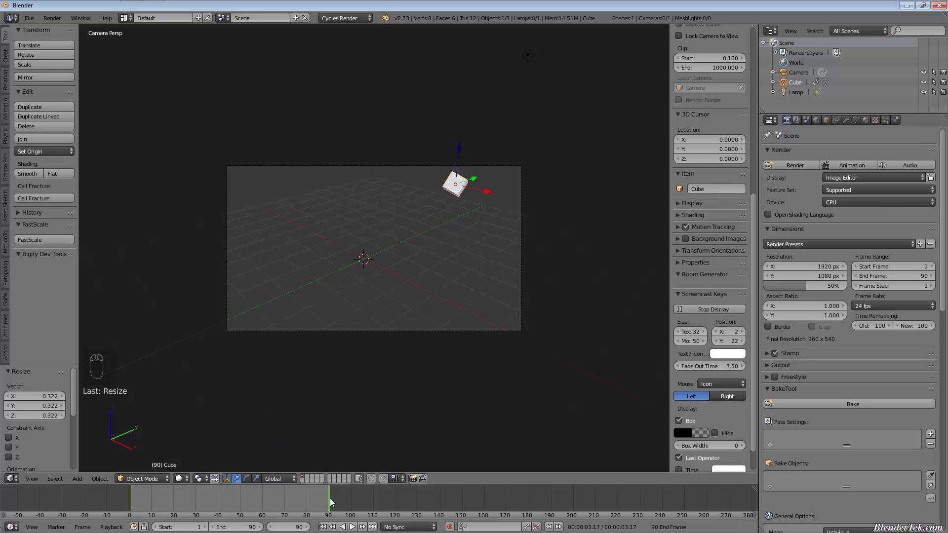
pyautogui.moveTo(328, 498); pyautogui.dragTo(309, 502)
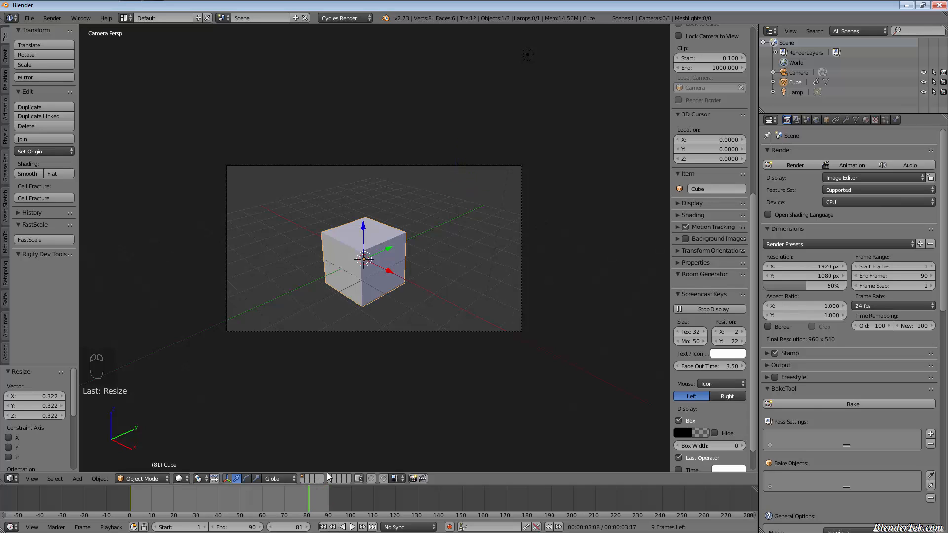
pyautogui.press('KP_0')
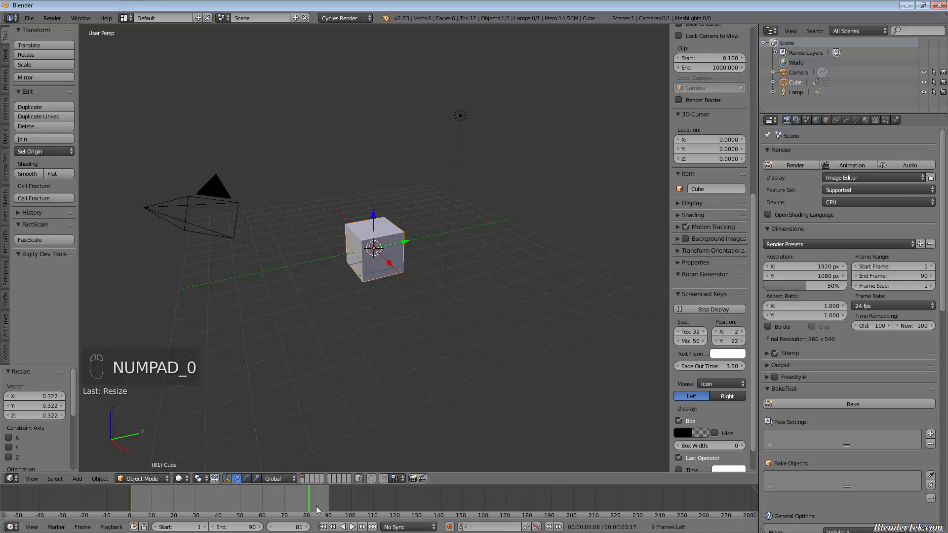
# Go to frame 90 and move the cube by about -0.21 on X, 3.53 on Y and 3.26 on Z
pyautogui.click(371, 527)
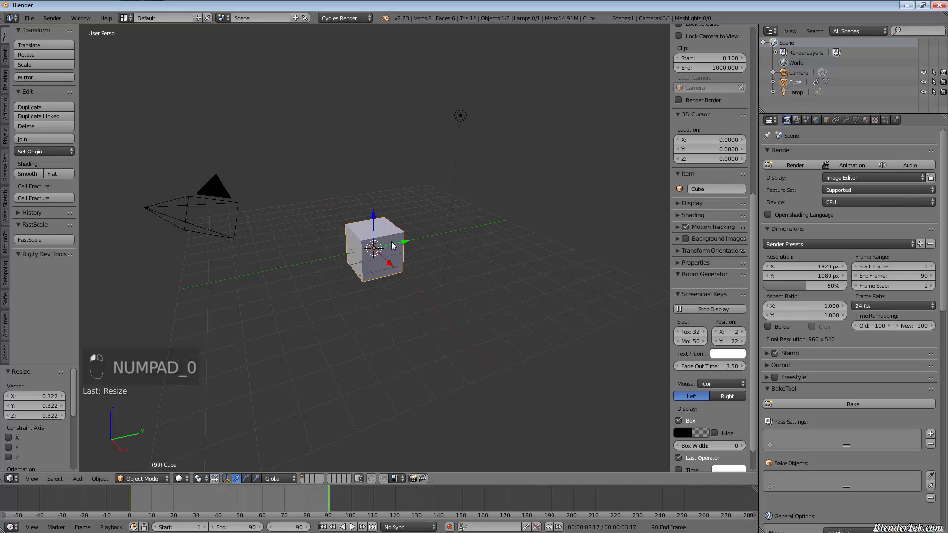
pyautogui.press('g')
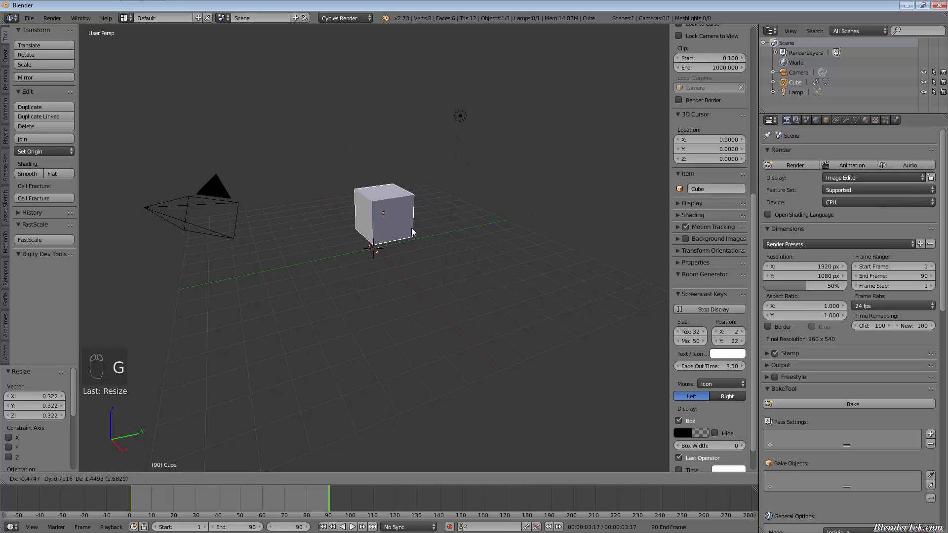
pyautogui.click(467, 182)
# Rotate the cube by about -293° and scale it down to about 0.41 of its size
pyautogui.press('r')
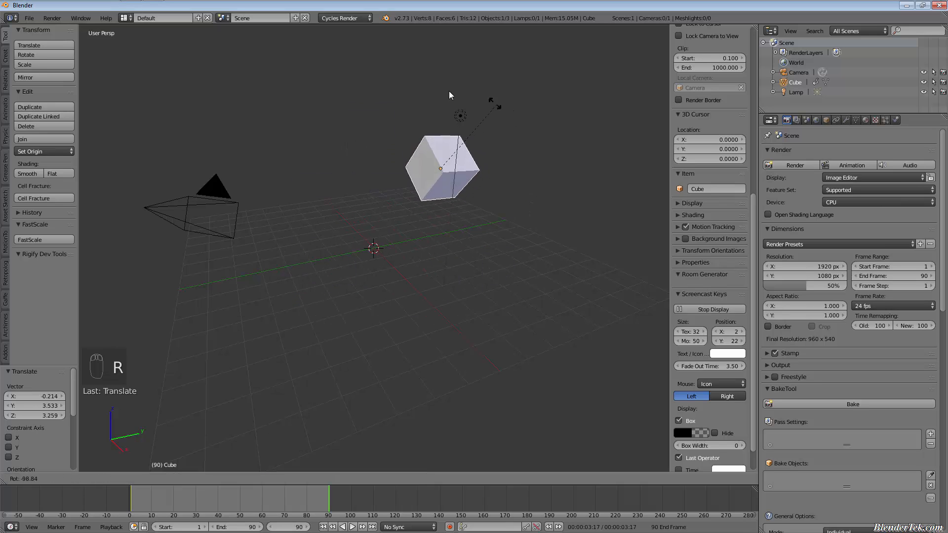
pyautogui.click(429, 203)
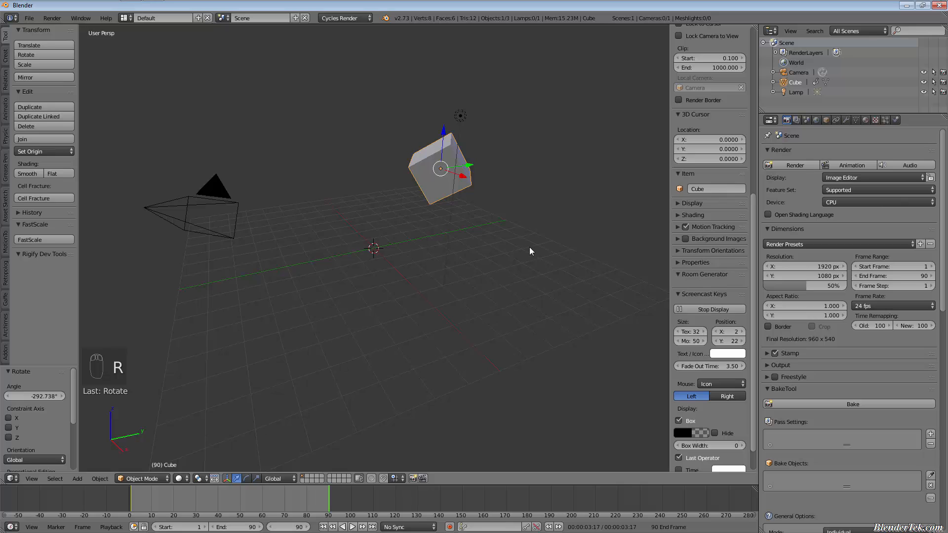
pyautogui.press('s')
pyautogui.click(474, 206)
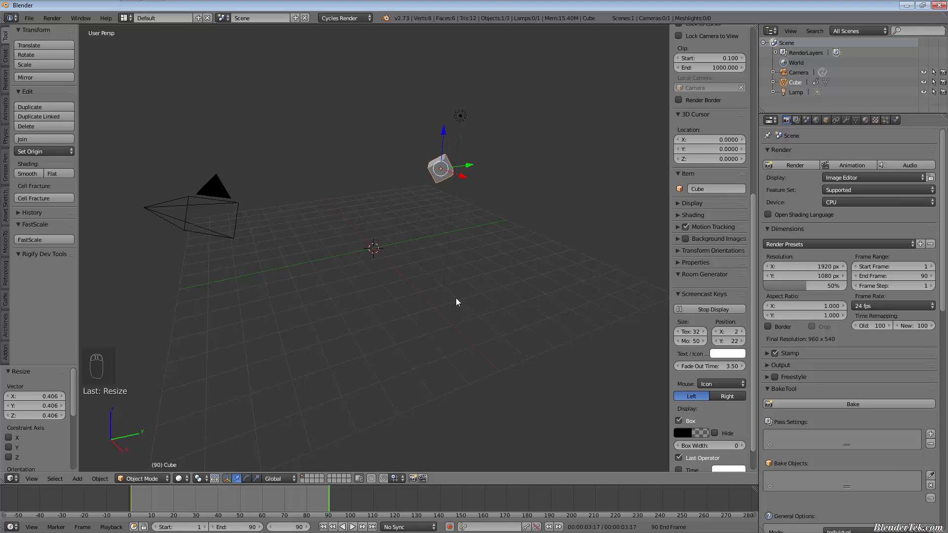
# Insert a LocRotScale keyframe for the cube at frame 90 and check it by scrubbing to frame 82 and back
pyautogui.press('i')
pyautogui.press('i')
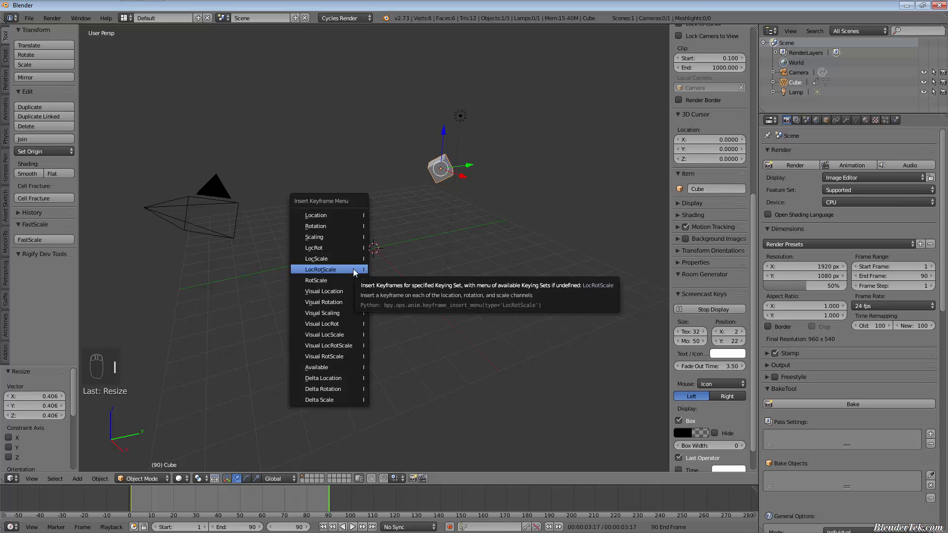
pyautogui.click(353, 268)
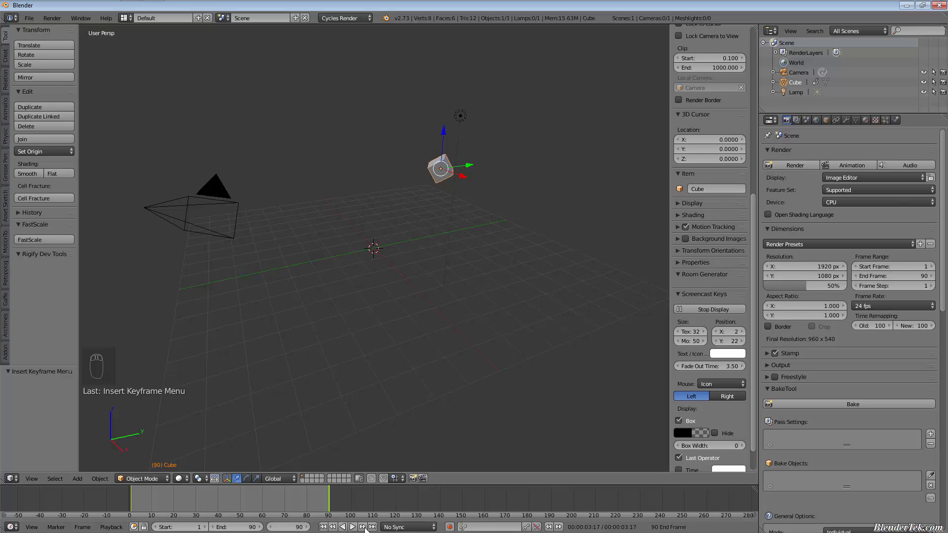
pyautogui.moveTo(328, 499); pyautogui.dragTo(311, 498)
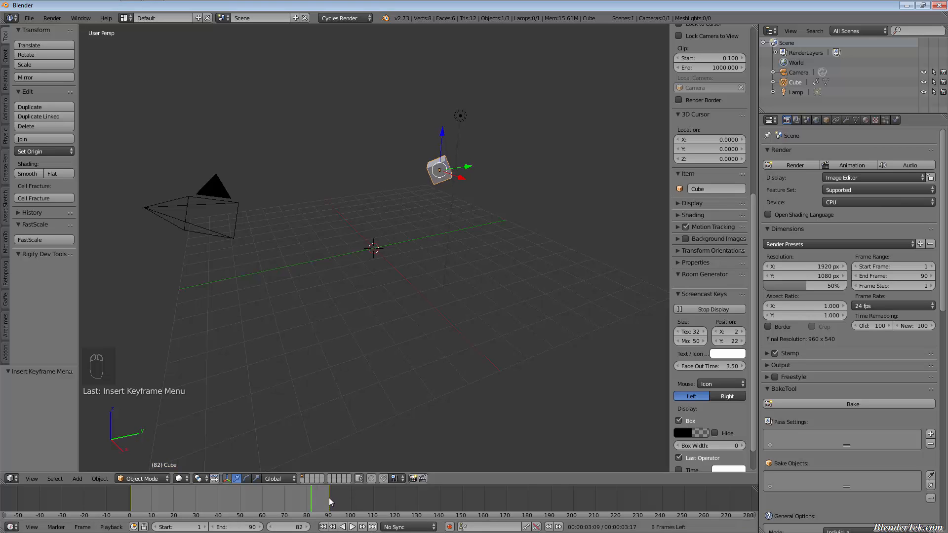
pyautogui.click(328, 500)
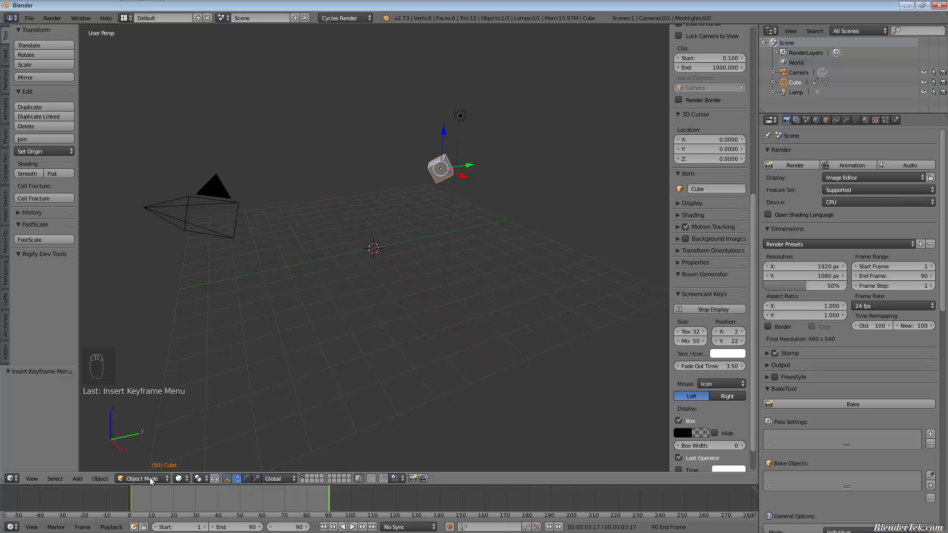
# Look through the camera and move it by about -0.10 on X, 0.61 on Y and 0.97 on Z to frame the cube
pyautogui.click(35, 478)
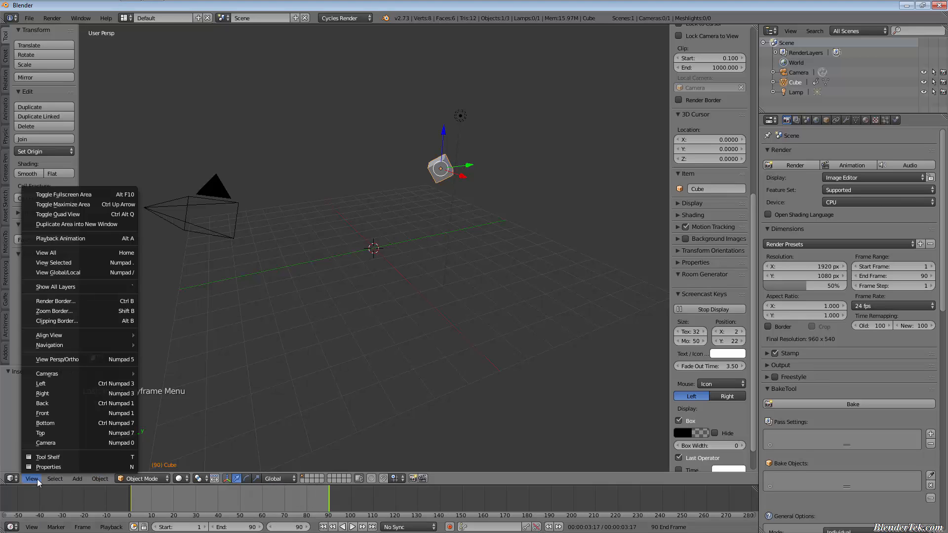
pyautogui.click(47, 442)
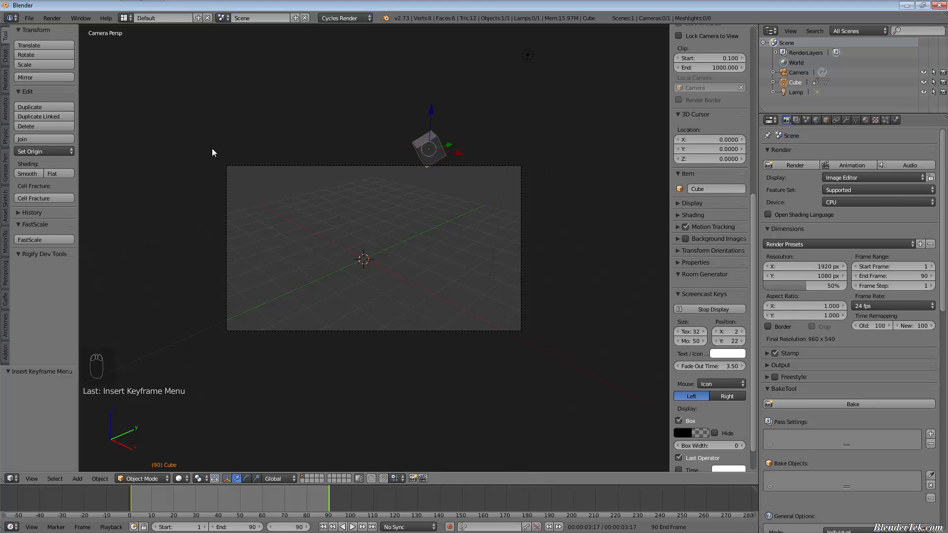
pyautogui.moveTo(329, 504)
pyautogui.mouseDown()
pyautogui.moveTo(290, 493)
pyautogui.moveTo(288, 504)
pyautogui.moveTo(324, 489)
pyautogui.moveTo(285, 503)
pyautogui.moveTo(133, 514)
pyautogui.moveTo(275, 495)
pyautogui.moveTo(221, 487)
pyautogui.moveTo(162, 509)
pyautogui.moveTo(196, 517)
pyautogui.moveTo(329, 494)
pyautogui.mouseUp()
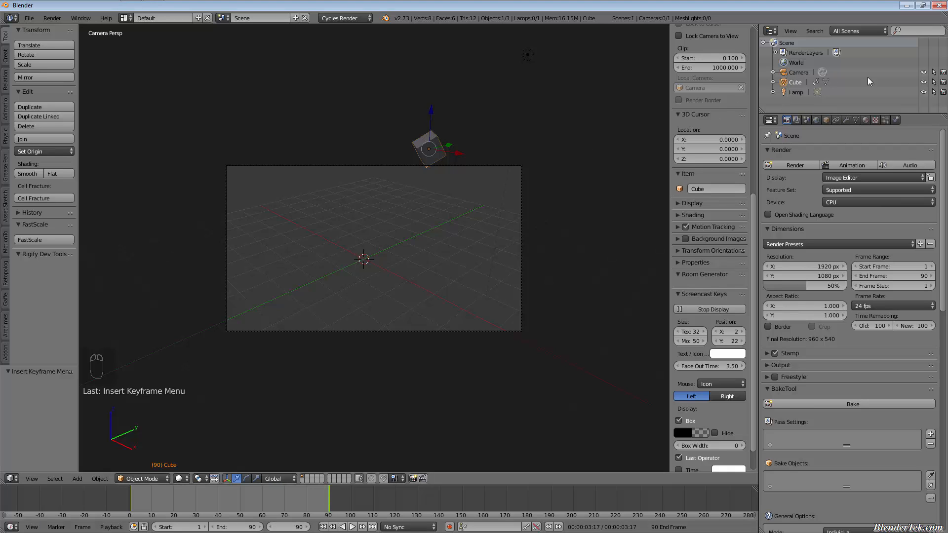
pyautogui.click(798, 72)
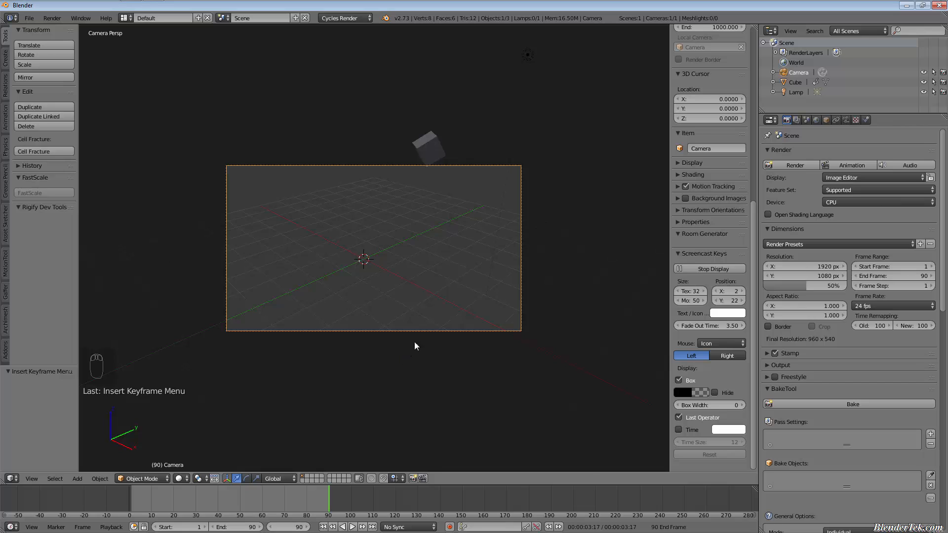
pyautogui.press('g')
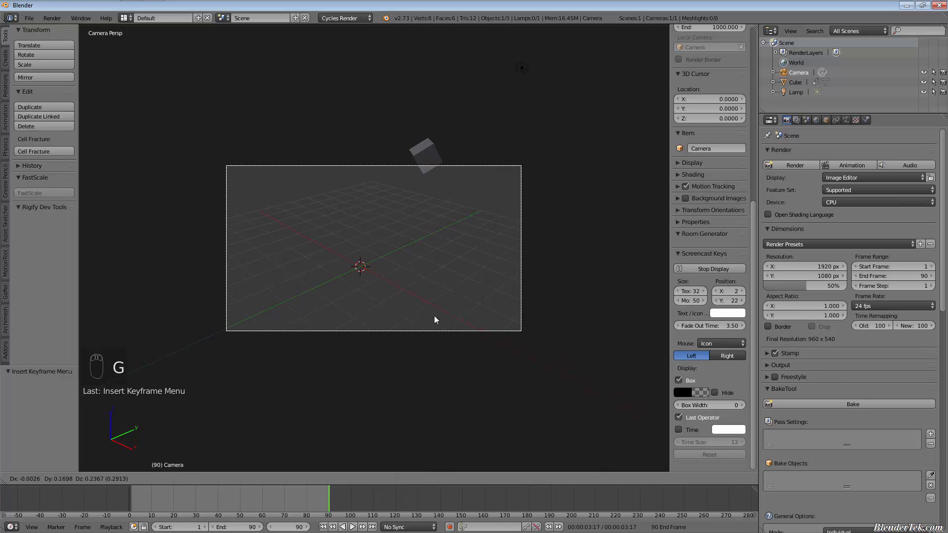
pyautogui.click(447, 274)
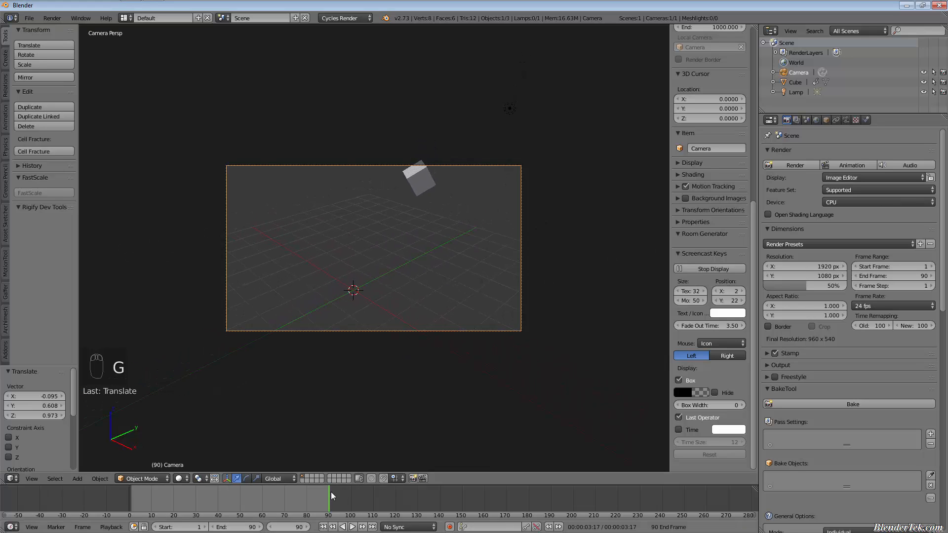
# Scrub back to frame 1 through the camera, and examine the cube and camera from above and in perspective
pyautogui.moveTo(327, 492); pyautogui.dragTo(132, 513)
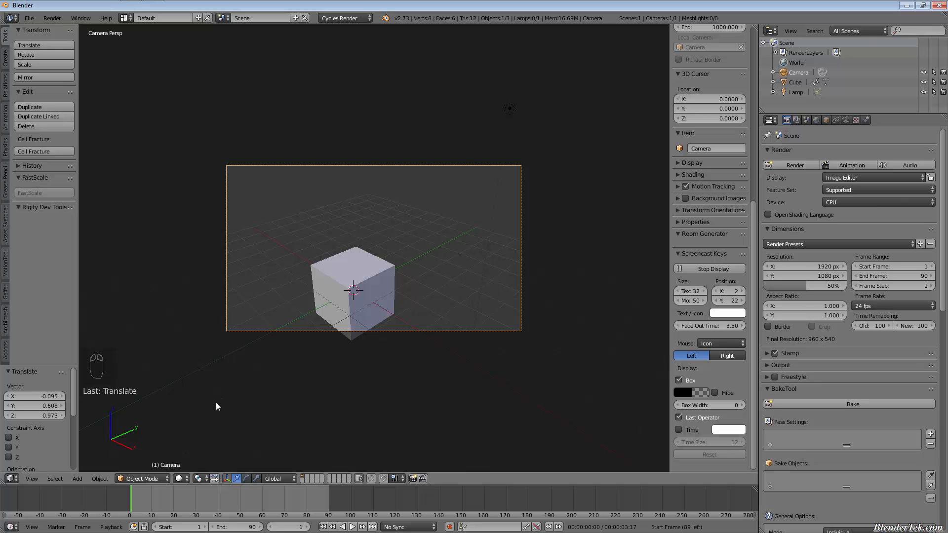
pyautogui.click(32, 479)
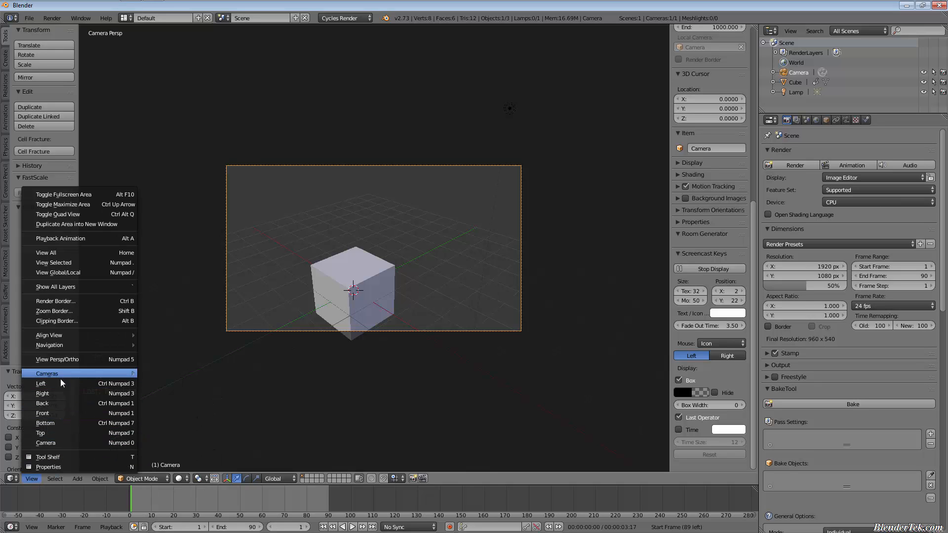
pyautogui.click(61, 432)
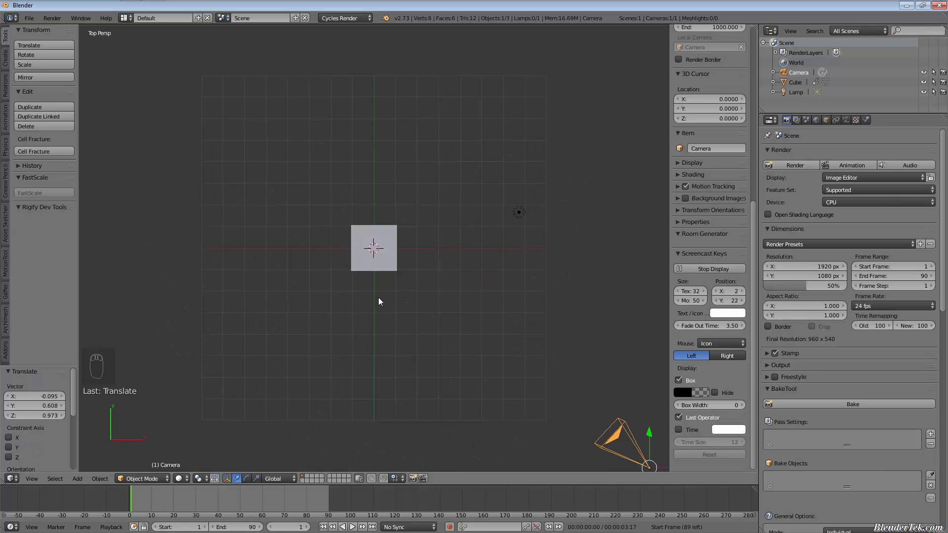
pyautogui.moveTo(575, 349); pyautogui.dragTo(419, 345, button='middle')
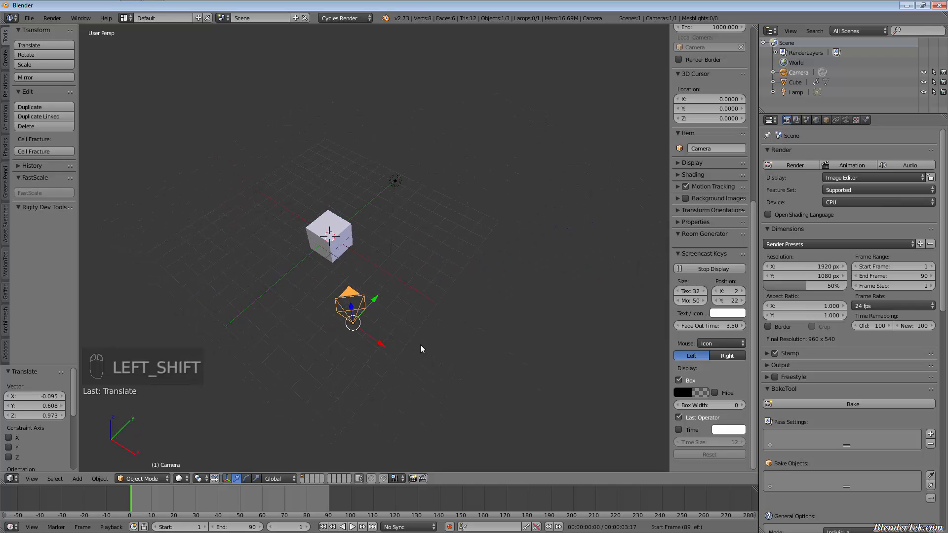
pyautogui.rightClick(417, 319)
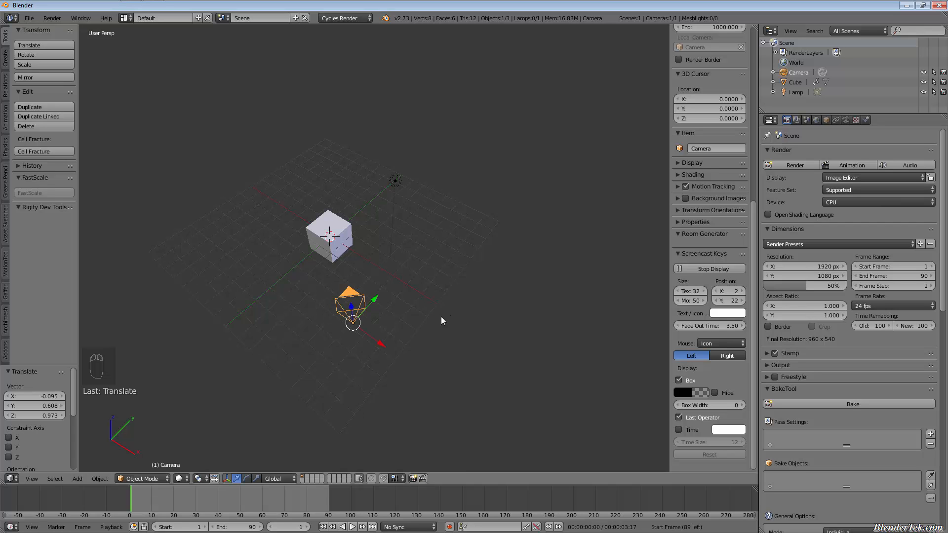
pyautogui.moveTo(455, 321); pyautogui.dragTo(436, 277, button='middle')
pyautogui.press('shift')
pyautogui.scroll(4, 436, 277)
pyautogui.scroll(-5, 435, 277)
pyautogui.scroll(3, 422, 273)
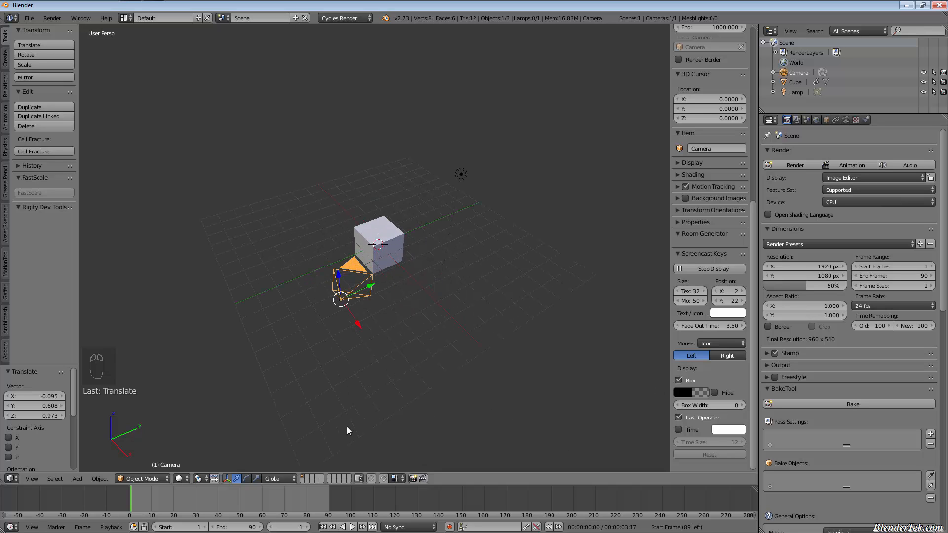
# Review the cube's motion by scrubbing to frame 89, and return to frame 1 with the cube selected
pyautogui.moveTo(176, 501); pyautogui.dragTo(328, 514)
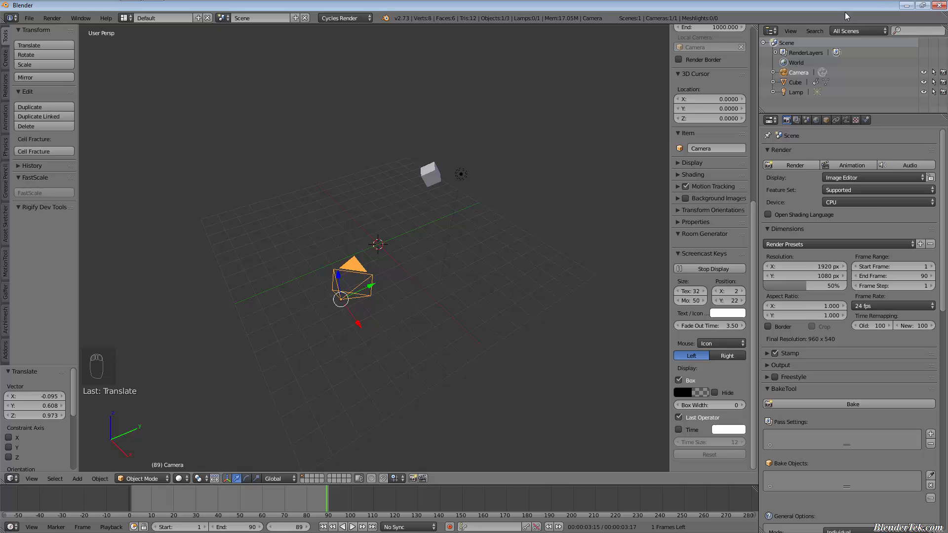
pyautogui.click(795, 82)
pyautogui.moveTo(318, 502); pyautogui.dragTo(131, 495)
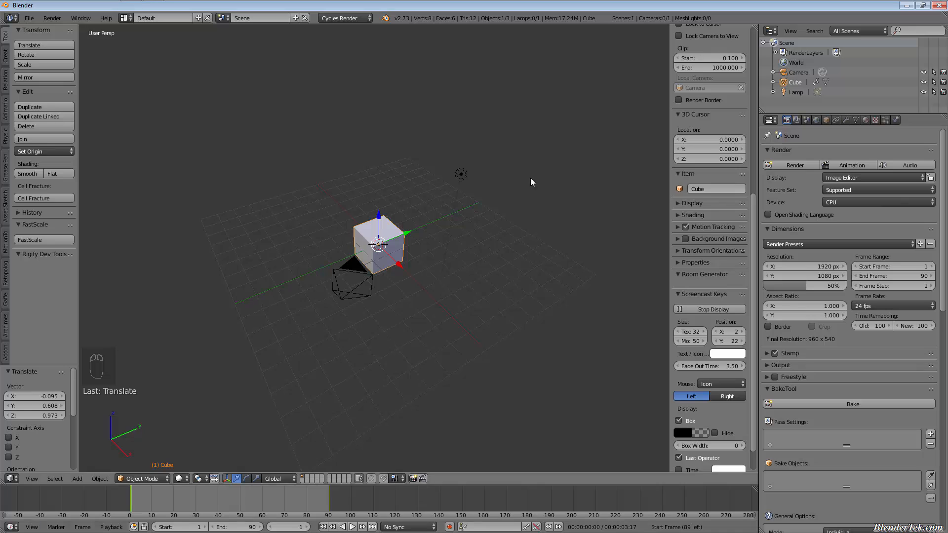
# Rename the cube as "3d object 1"
pyautogui.doubleClick(795, 82)
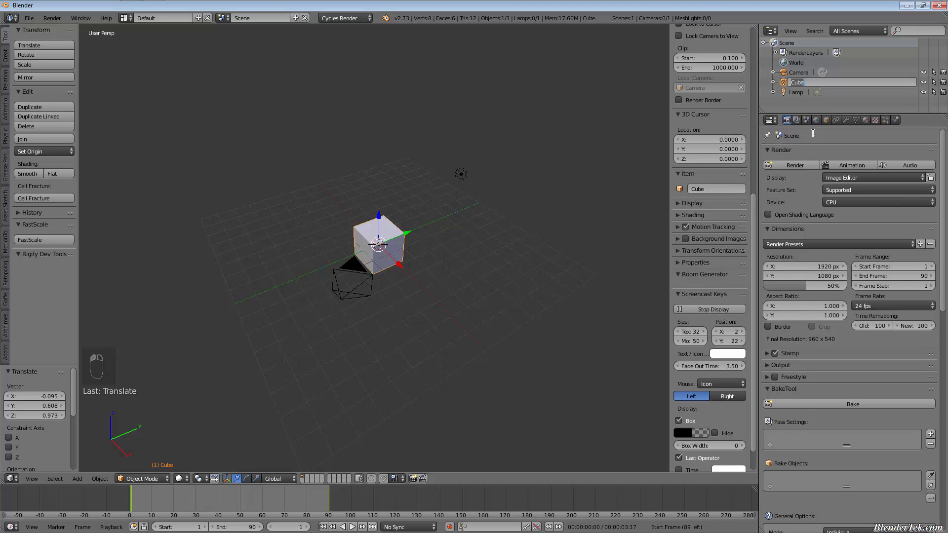
pyautogui.write('3d object 1')
pyautogui.press('Return')
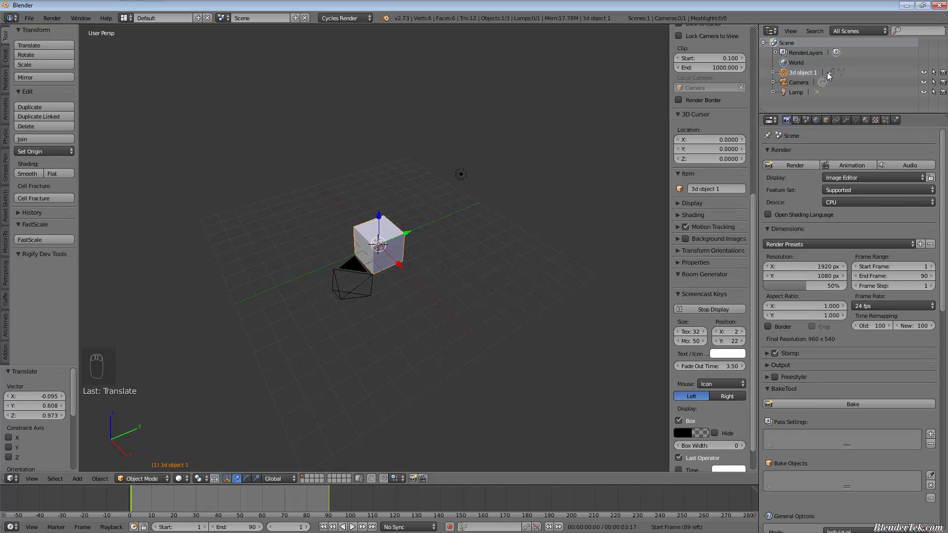
# Inspect the animation data nested under 3d object 1, and look at the available render device options
pyautogui.click(773, 73)
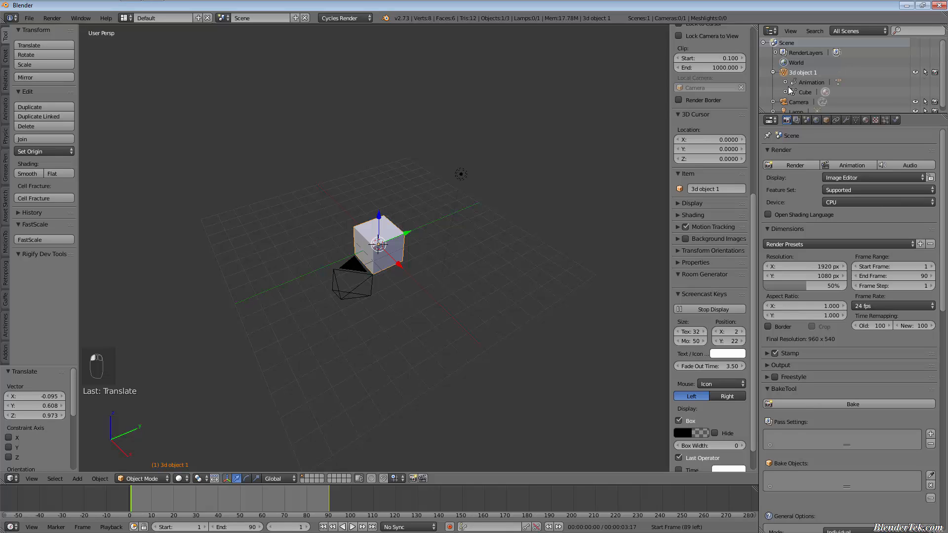
pyautogui.click(785, 83)
pyautogui.click(785, 83)
pyautogui.click(772, 72)
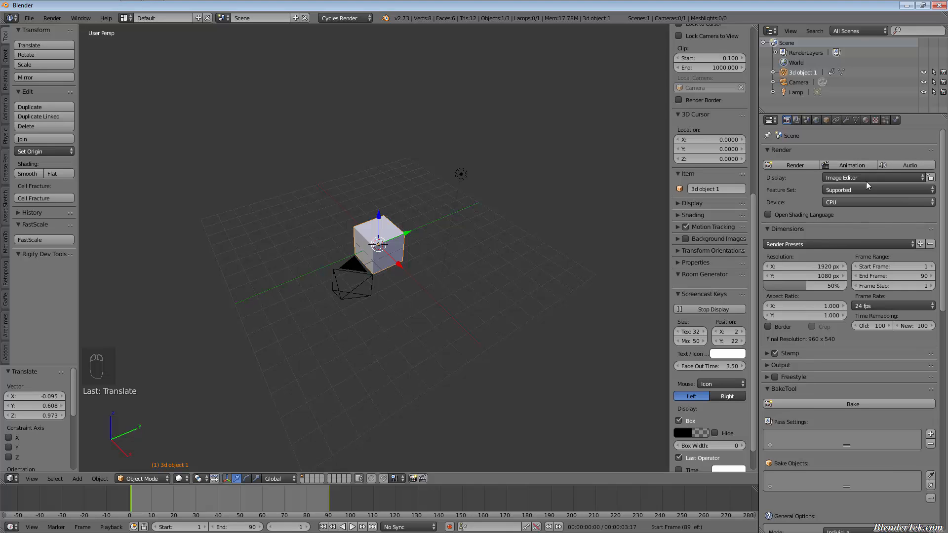
pyautogui.click(849, 202)
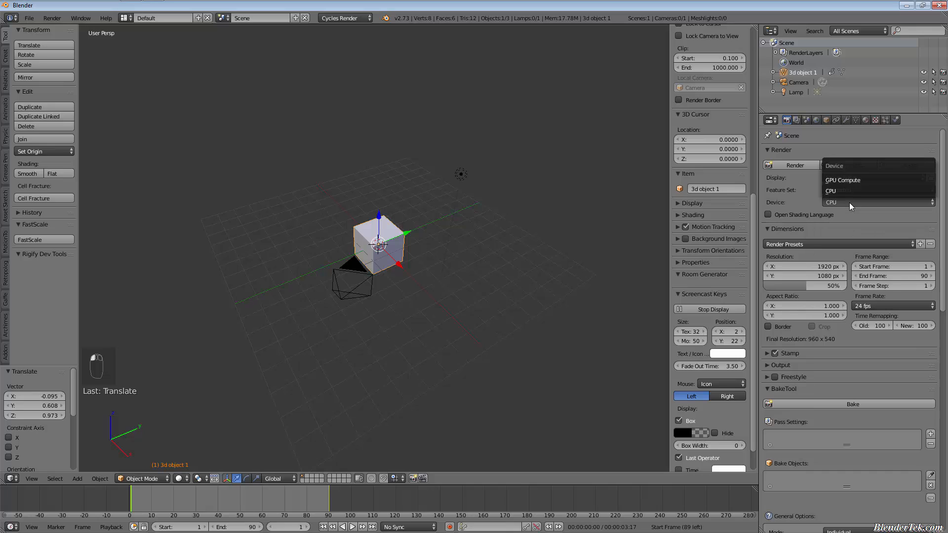
pyautogui.click(849, 203)
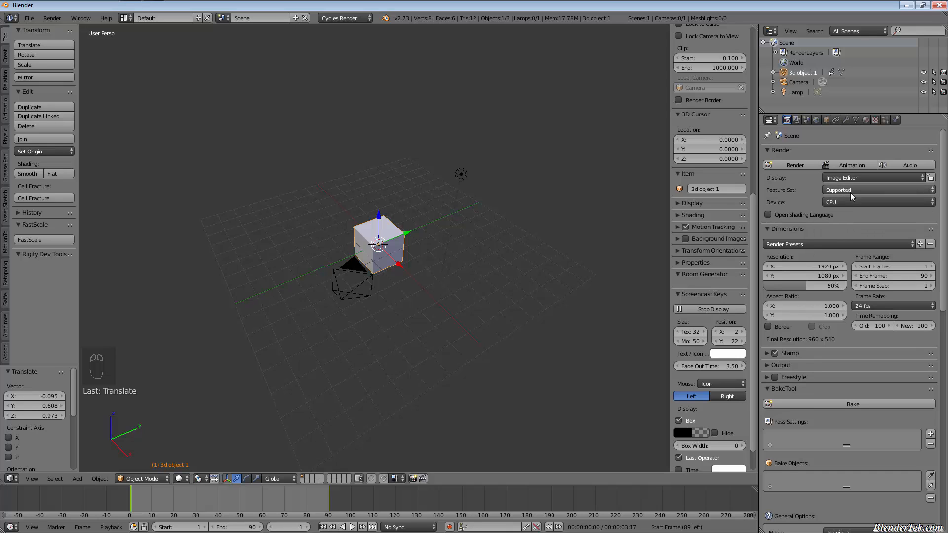
# Extend the animation's end frame to 239 and scrub to frame 82
pyautogui.scroll(-4, 868, 389)
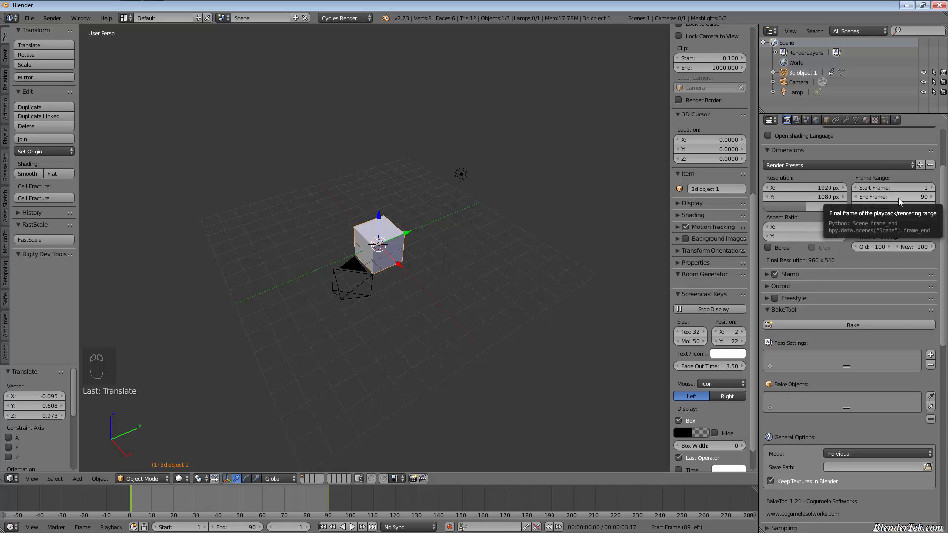
pyautogui.moveTo(898, 198); pyautogui.dragTo(943, 197)
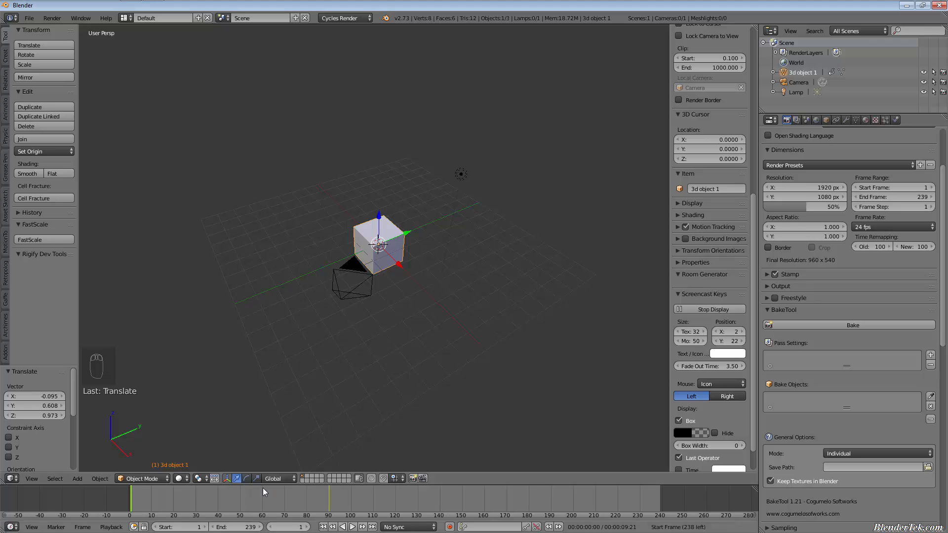
pyautogui.moveTo(262, 487); pyautogui.dragTo(311, 513)
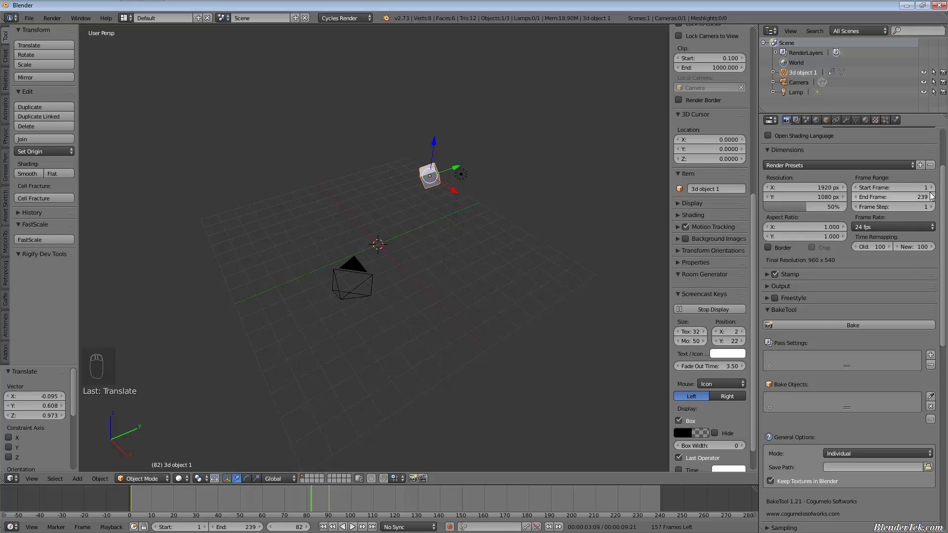
# Set the end frame back to 90 and return to frame 1
pyautogui.moveTo(930, 196); pyautogui.dragTo(867, 196)
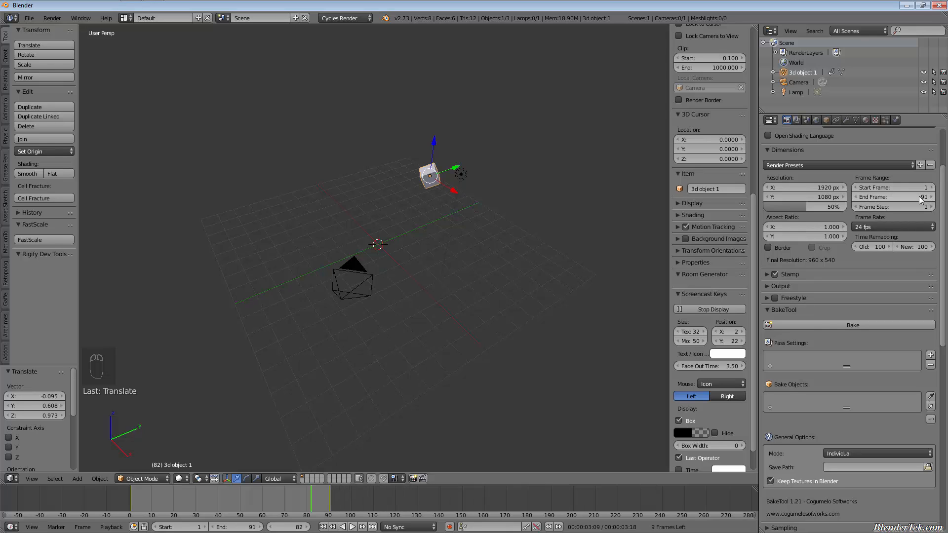
pyautogui.click(856, 197)
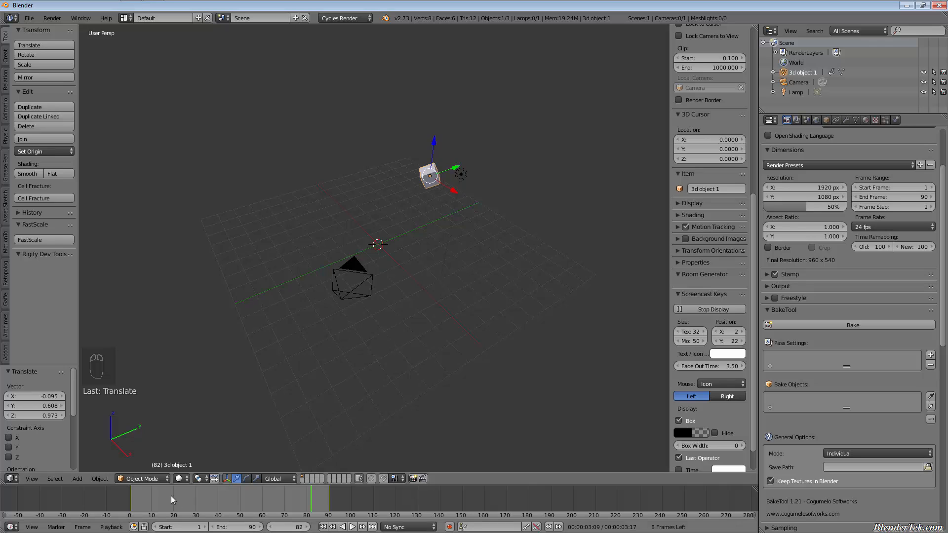
pyautogui.moveTo(171, 495); pyautogui.dragTo(130, 498)
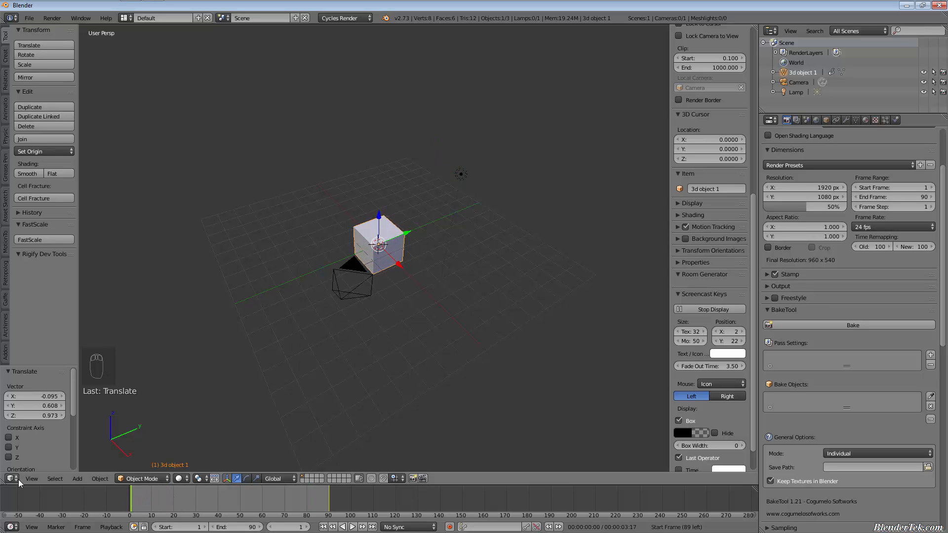
# Step through the cube animation frame by frame in the camera view, and return to frame 1 in the user perspective
pyautogui.click(32, 478)
pyautogui.click(55, 445)
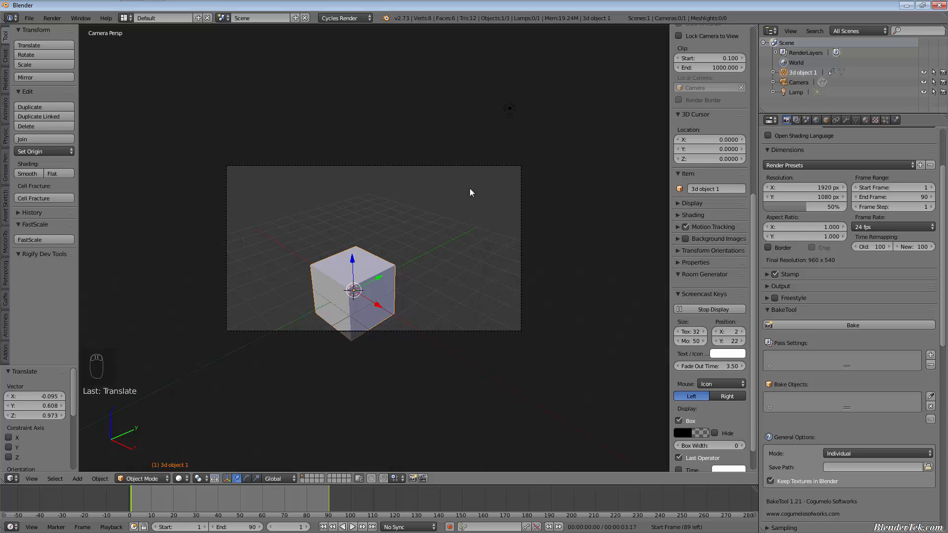
pyautogui.press('Right')
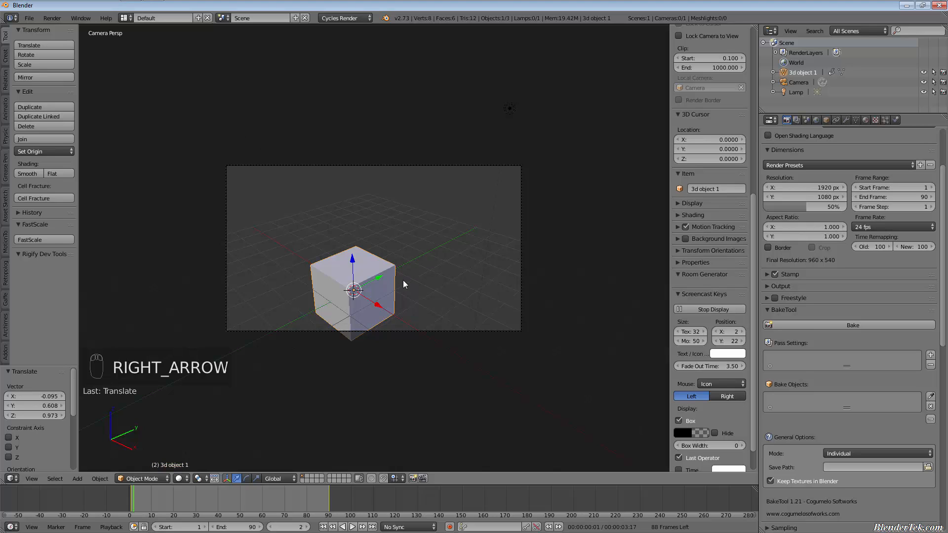
pyautogui.press('Right')
pyautogui.press('Right')
pyautogui.press('Right')
pyautogui.press('Right')
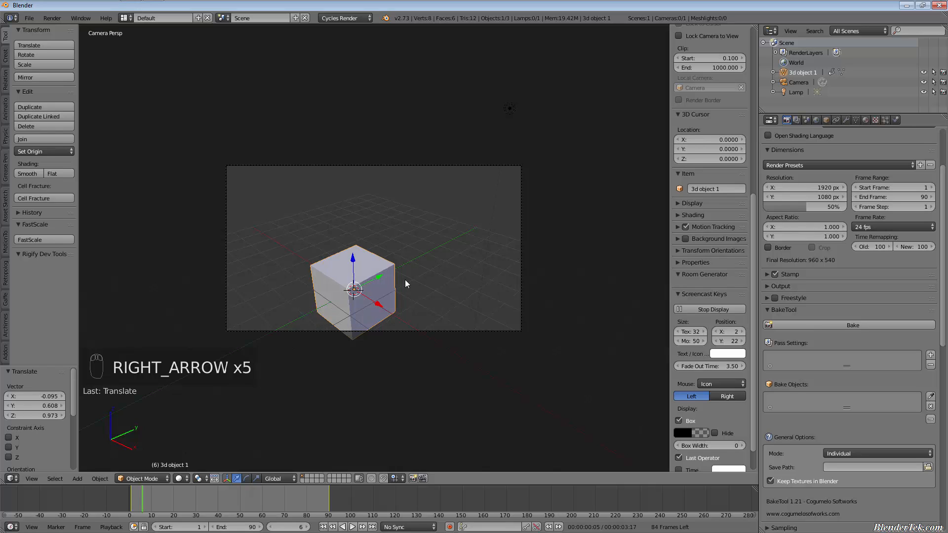
pyautogui.press('Right')
pyautogui.press('Right')
pyautogui.press('Right')
pyautogui.press('Right')
pyautogui.press('Right')
pyautogui.press('Right')
pyautogui.press('Right')
pyautogui.press('Right')
pyautogui.press('Right')
pyautogui.press('Right')
pyautogui.press('Right')
pyautogui.press('Right')
pyautogui.press('Right')
pyautogui.press('Right')
pyautogui.press('Right')
pyautogui.press('Right')
pyautogui.press('Right')
pyautogui.press('Right')
pyautogui.press('Right')
pyautogui.press('Right')
pyautogui.press('Right')
pyautogui.press('Right')
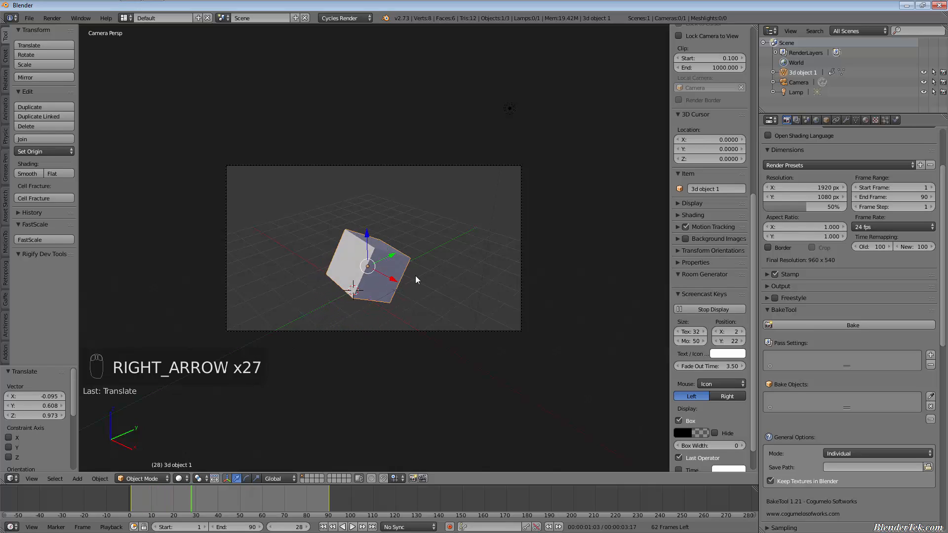
pyautogui.press('Right')
pyautogui.press('Right')
pyautogui.press('Right')
pyautogui.press('Right')
pyautogui.press('Right')
pyautogui.press('Right')
pyautogui.press('Right')
pyautogui.press('Right')
pyautogui.press('Right')
pyautogui.press('Right')
pyautogui.press('Right')
pyautogui.press('Right')
pyautogui.press('Right')
pyautogui.press('Right')
pyautogui.press('Right')
pyautogui.press('Right')
pyautogui.press('Right')
pyautogui.press('Right')
pyautogui.press('Right')
pyautogui.press('Right')
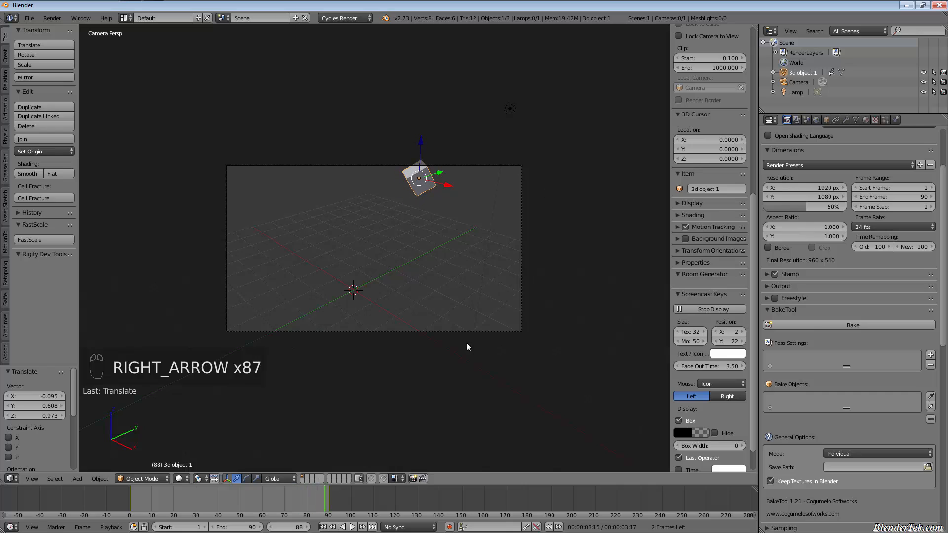
pyautogui.press('Right')
pyautogui.press('Right')
pyautogui.press('Right')
pyautogui.press('Right')
pyautogui.press('Right')
pyautogui.press('Right')
pyautogui.press('Right')
pyautogui.press('Right')
pyautogui.press('Right')
pyautogui.press('Right')
pyautogui.press('Right')
pyautogui.press('Right')
pyautogui.press('Right')
pyautogui.press('Right')
pyautogui.press('Right')
pyautogui.press('Right')
pyautogui.press('Right')
pyautogui.press('Right')
pyautogui.press('Right')
pyautogui.press('Right')
pyautogui.moveTo(294, 487); pyautogui.dragTo(132, 509)
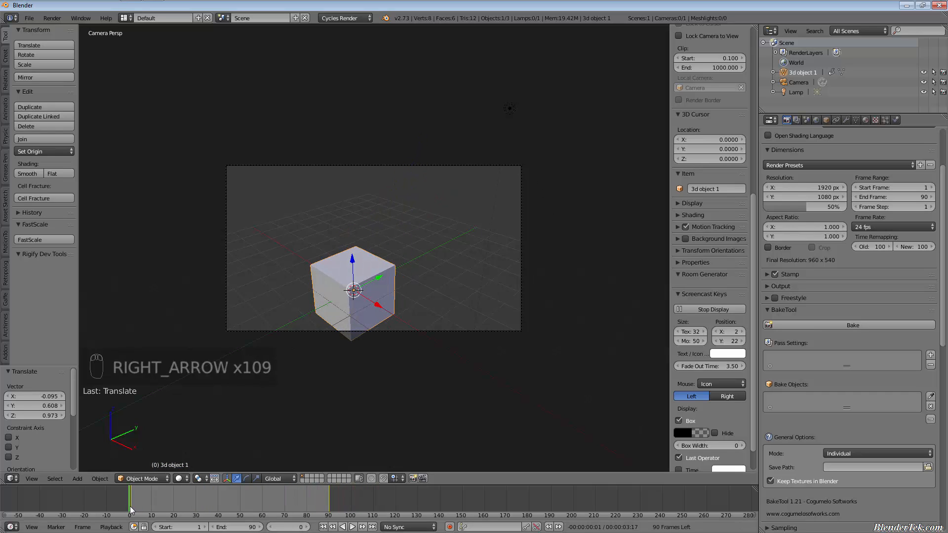
pyautogui.press('KP_0')
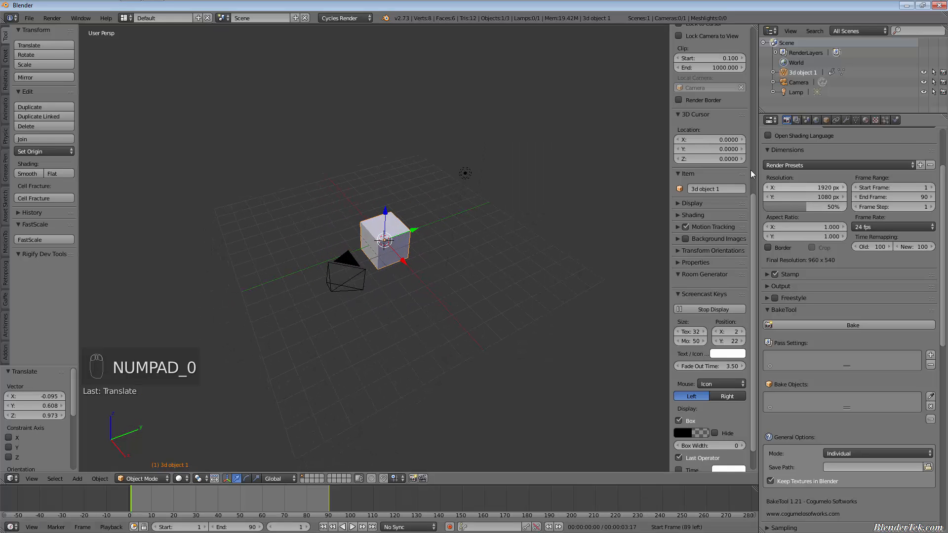
# Widen the properties area and inspect the render stamp settings, leaving the stamp enabled
pyautogui.moveTo(756, 177); pyautogui.dragTo(674, 173)
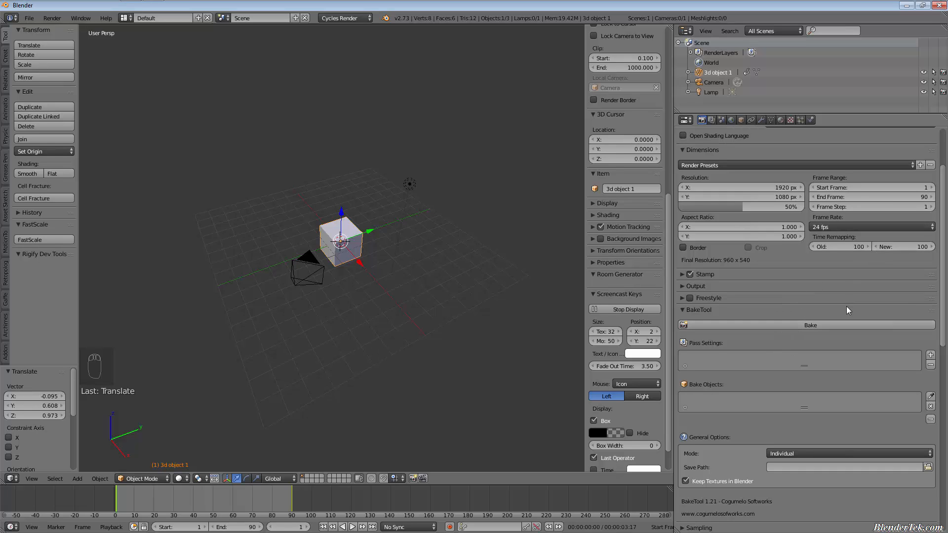
pyautogui.scroll(-1, 846, 311)
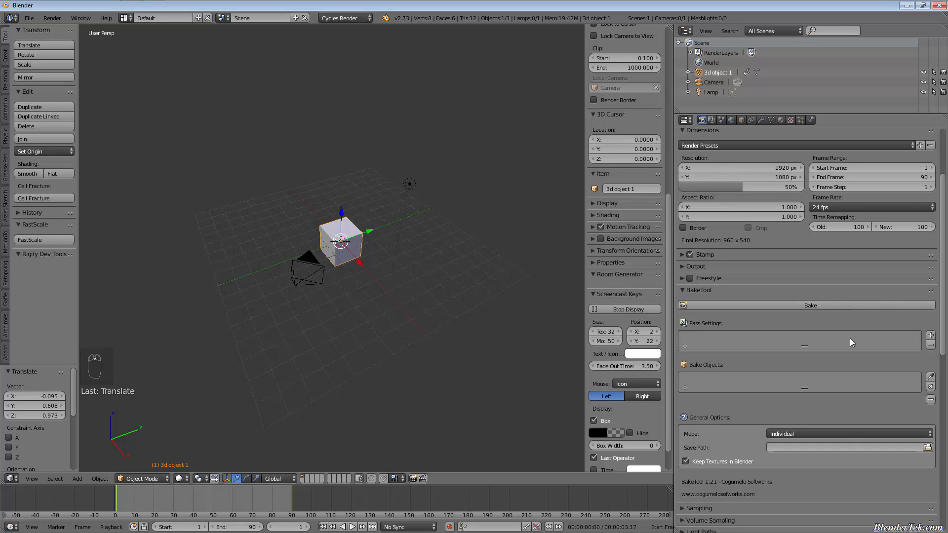
pyautogui.scroll(-2, 849, 338)
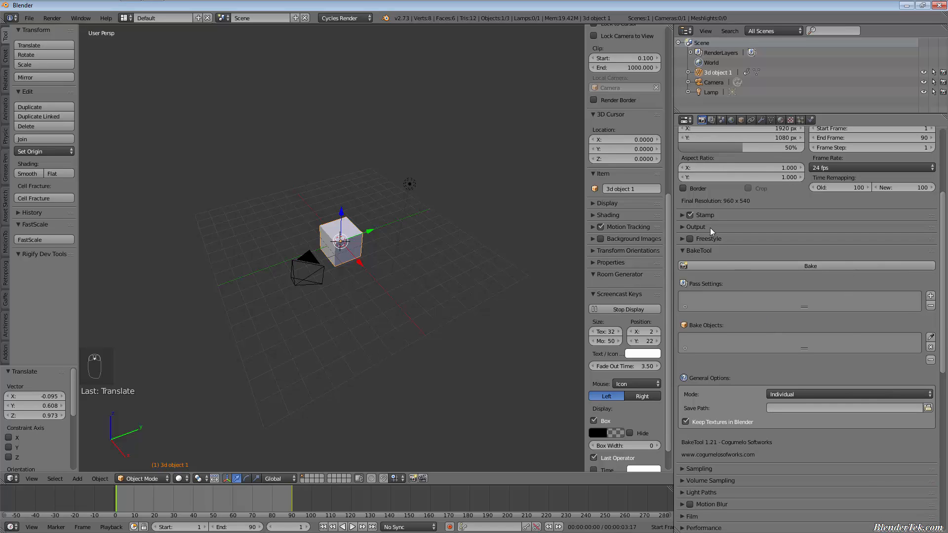
pyautogui.click(688, 216)
pyautogui.click(689, 216)
pyautogui.click(682, 215)
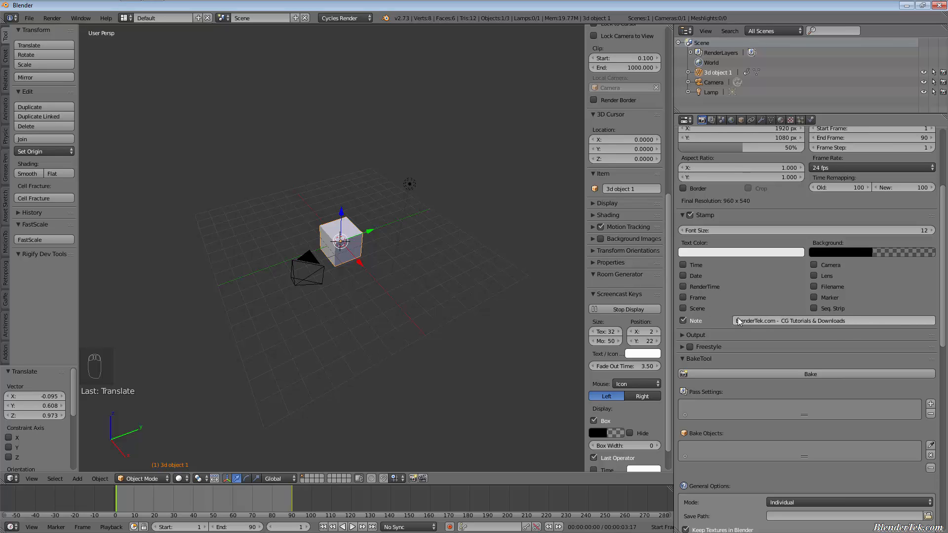
pyautogui.click(681, 215)
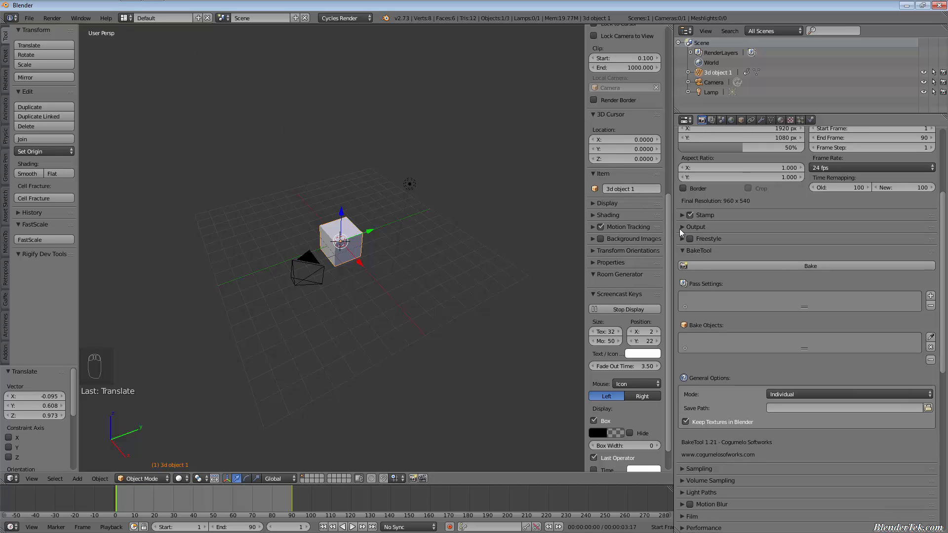
# Collapse the BakeTool, Batch Render, Render+ and Dimensions sections of the render settings
pyautogui.click(681, 251)
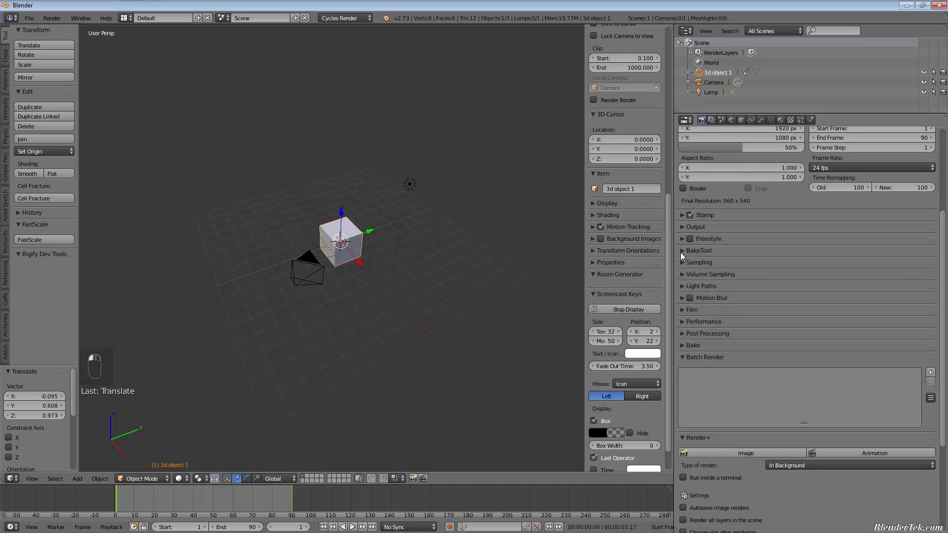
pyautogui.click(683, 358)
pyautogui.click(680, 369)
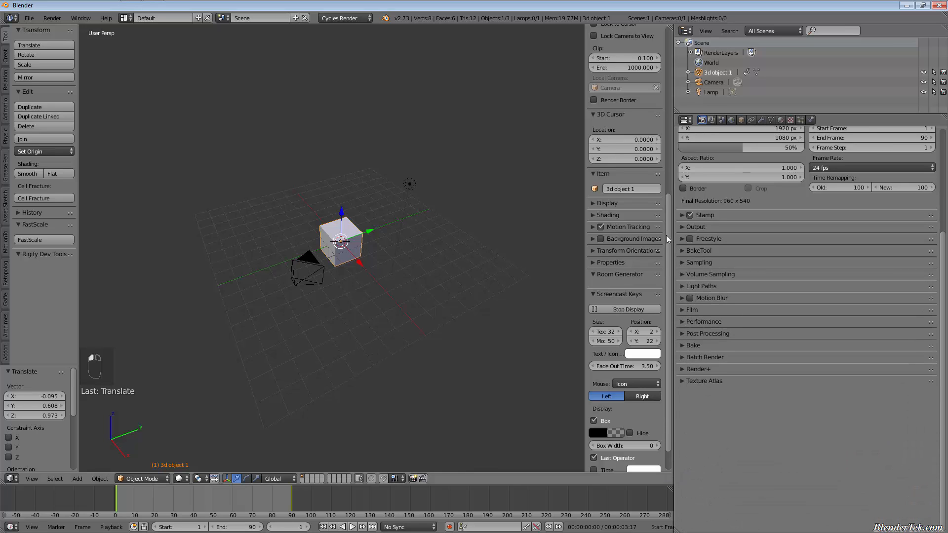
pyautogui.scroll(7, 706, 261)
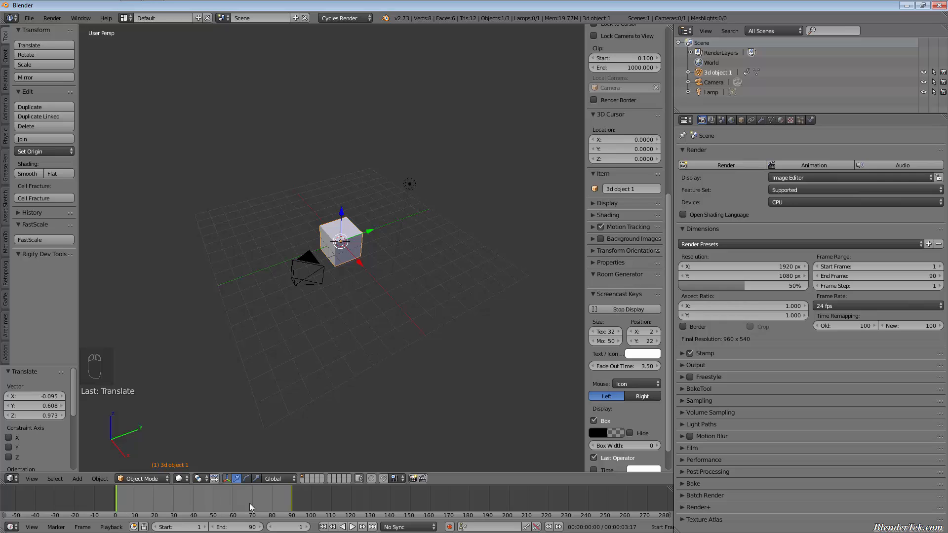
pyautogui.click(682, 229)
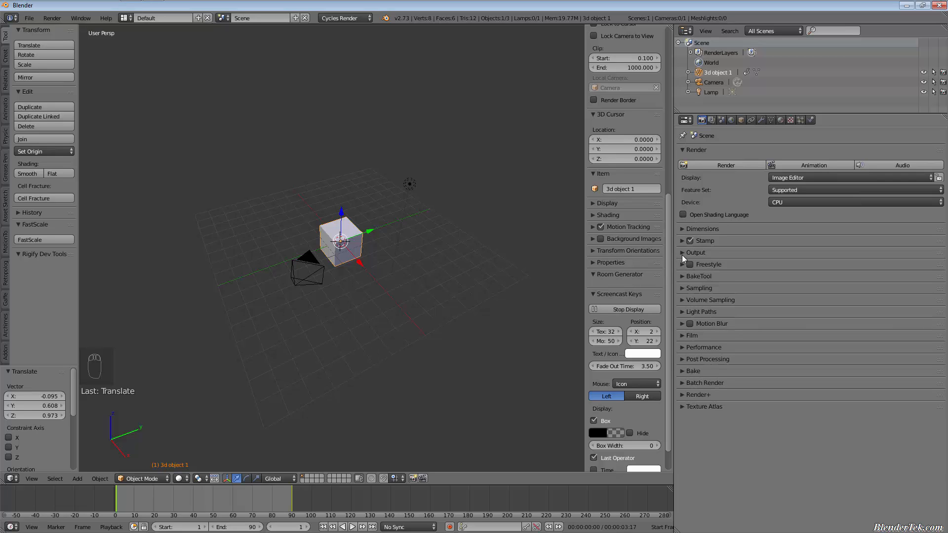
# Disable overwriting of existing output files and set the output file format to MPEG
pyautogui.click(682, 254)
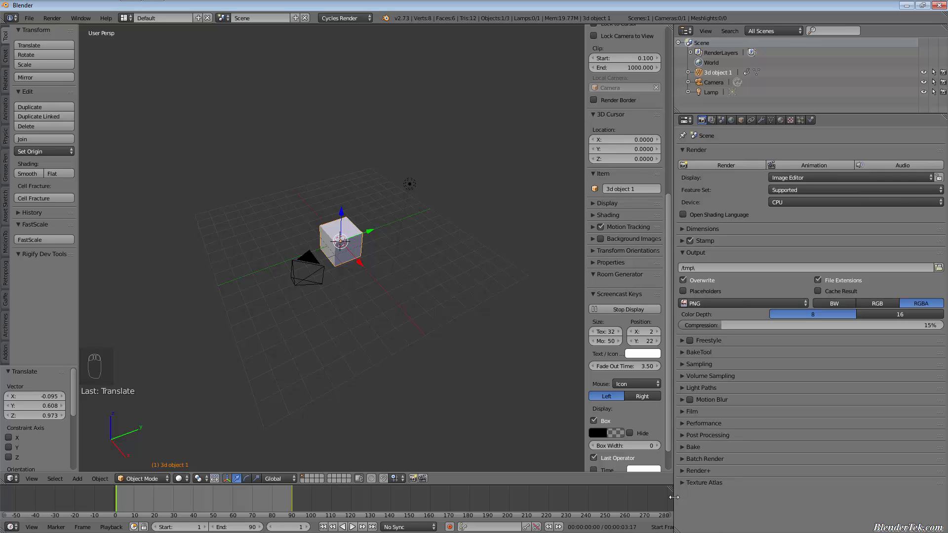
pyautogui.click(682, 280)
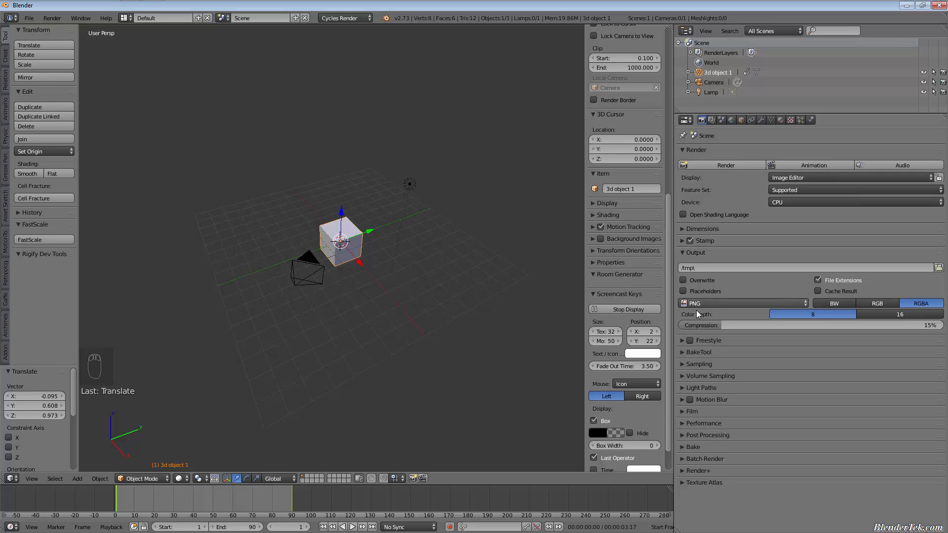
pyautogui.click(724, 305)
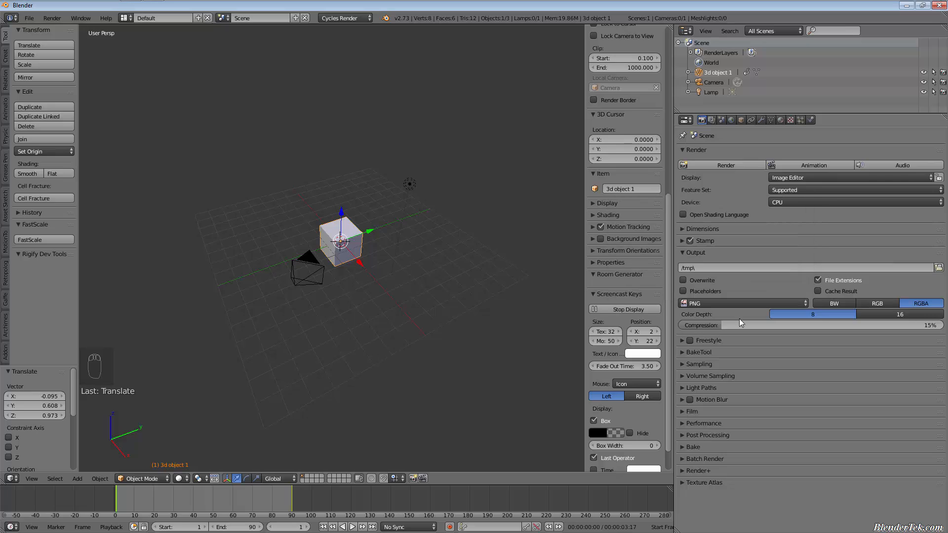
pyautogui.click(709, 302)
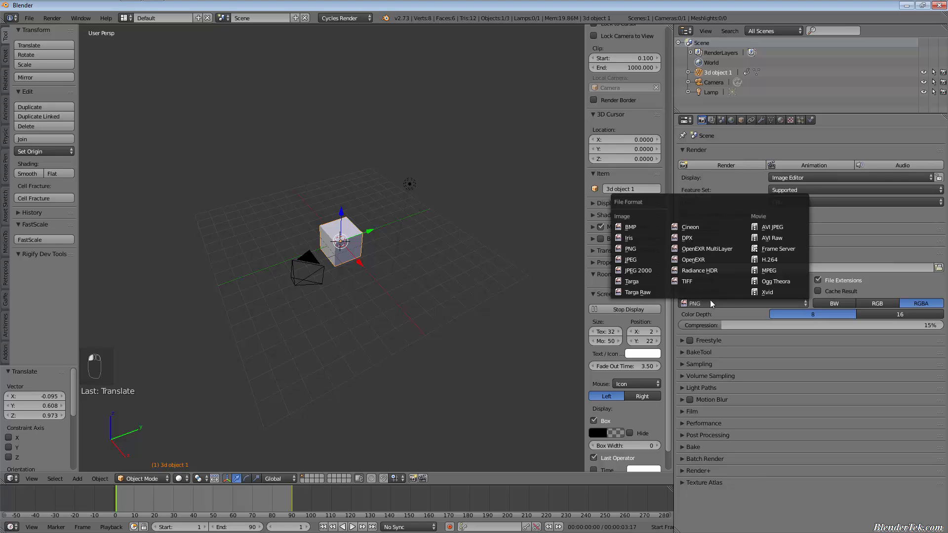
pyautogui.click(784, 269)
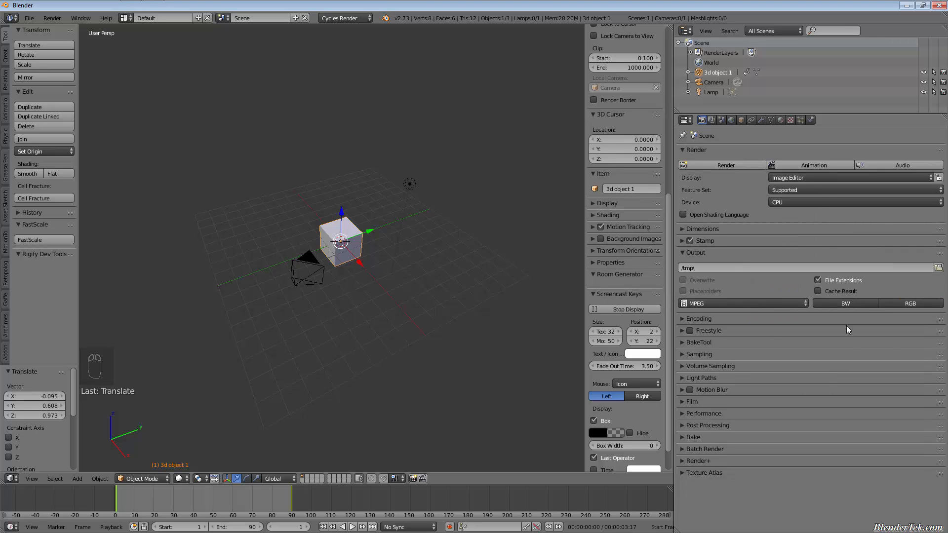
# Set the video encoding format to H.264 and collapse the encoding settings
pyautogui.click(684, 253)
pyautogui.click(680, 266)
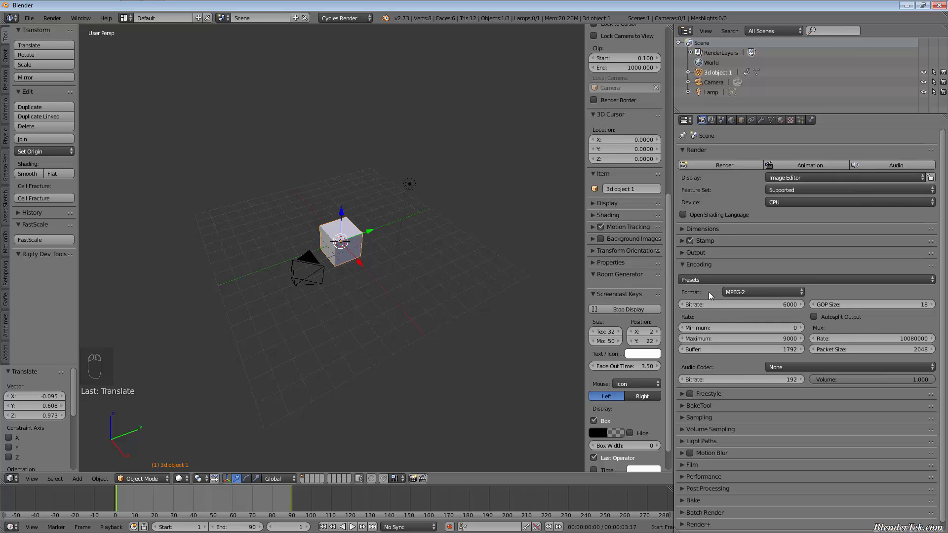
pyautogui.click(732, 292)
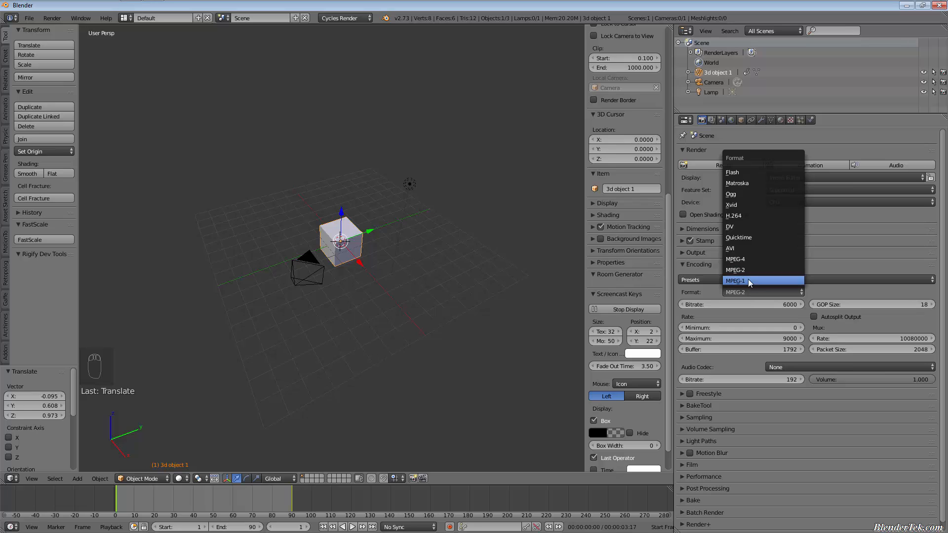
pyautogui.click(753, 215)
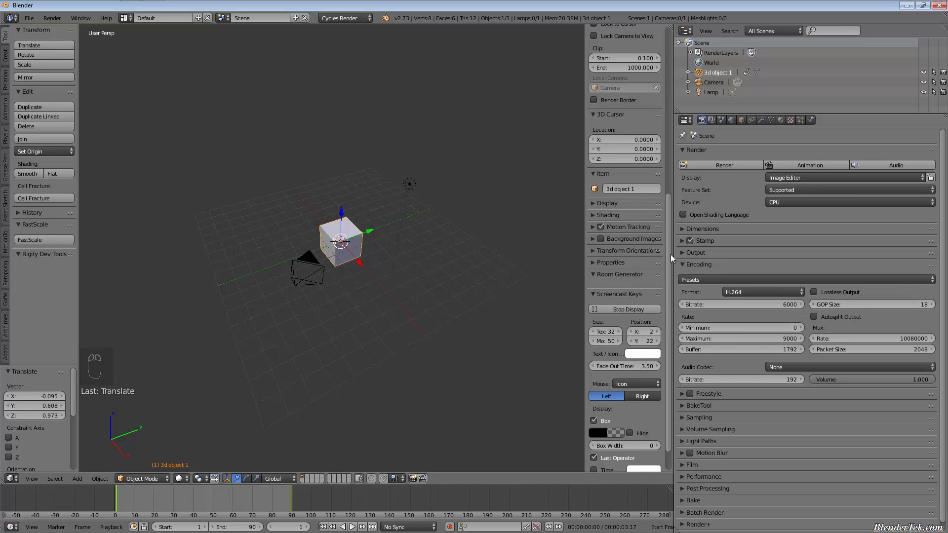
pyautogui.click(682, 266)
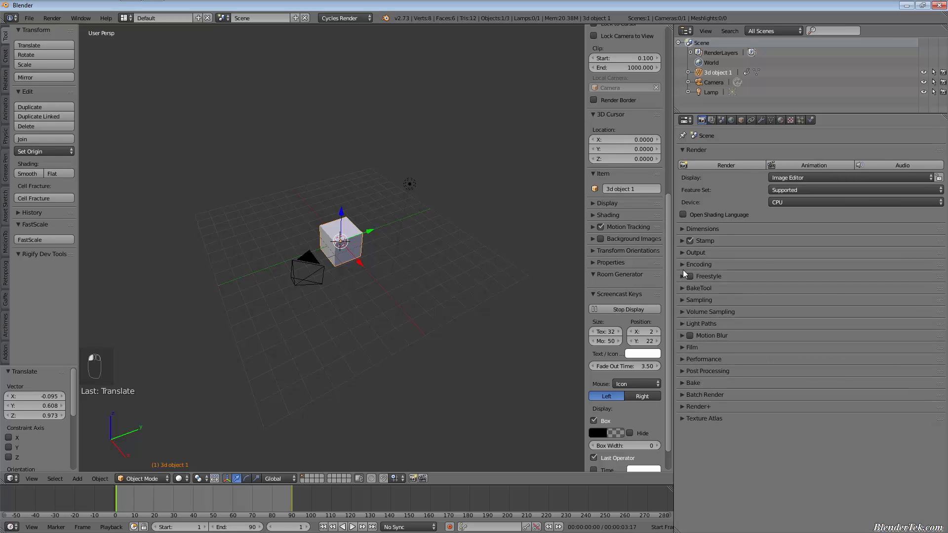
# Reveal the sampling settings, render frame 1 and examine the cube's edges and faces in the result up close
pyautogui.click(682, 300)
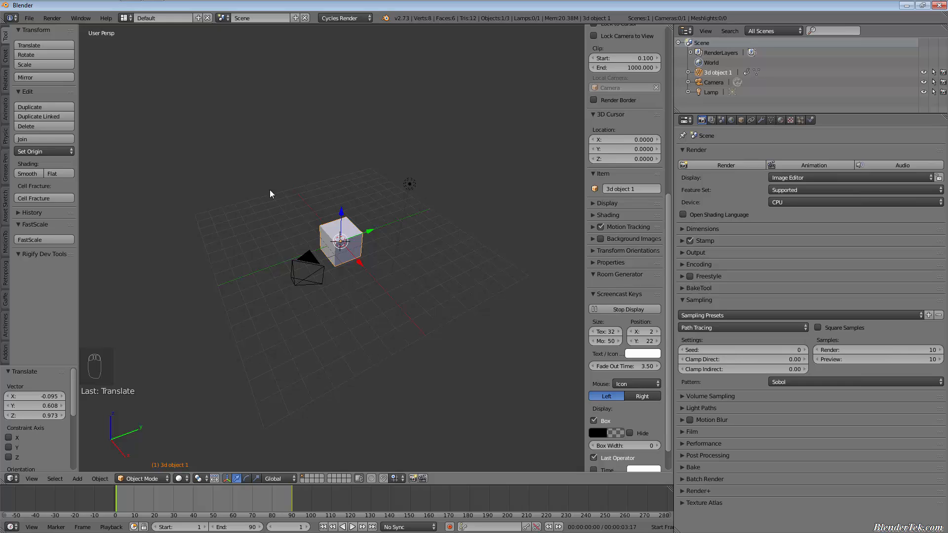
pyautogui.press('F12')
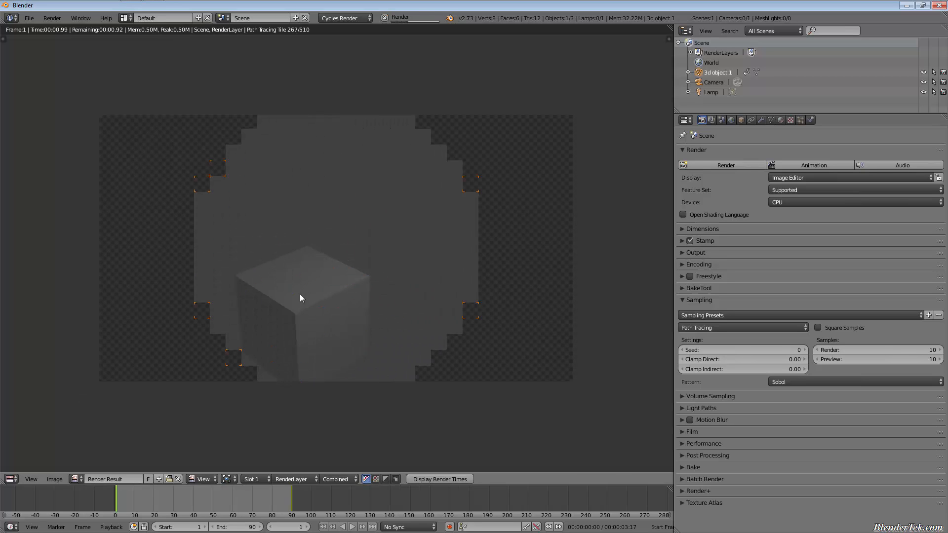
pyautogui.scroll(10, 334, 339)
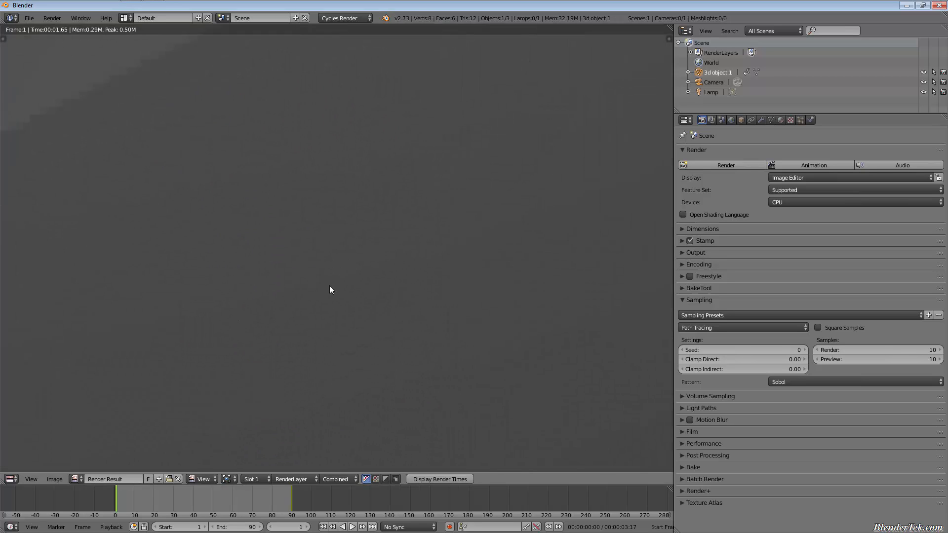
pyautogui.scroll(6, 246, 108)
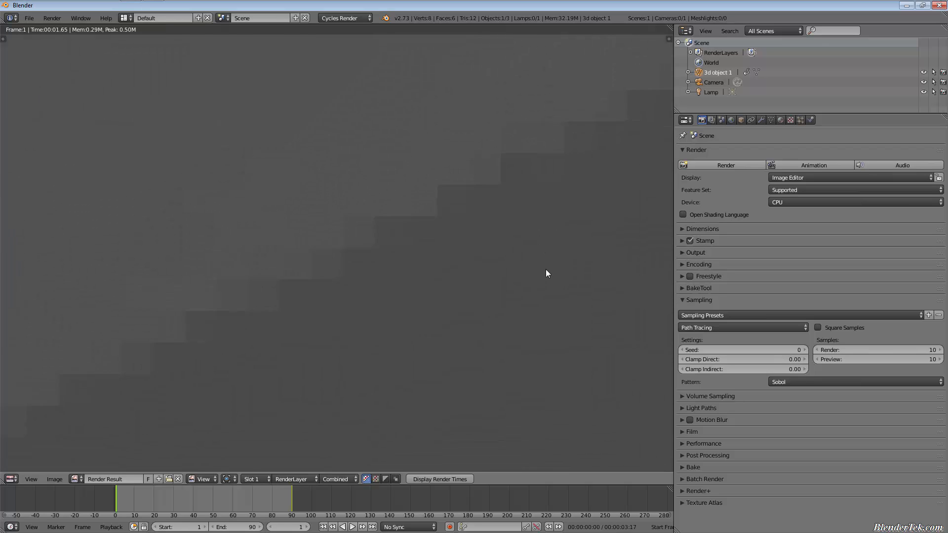
pyautogui.scroll(-14, 467, 274)
pyautogui.scroll(-5, 638, 300)
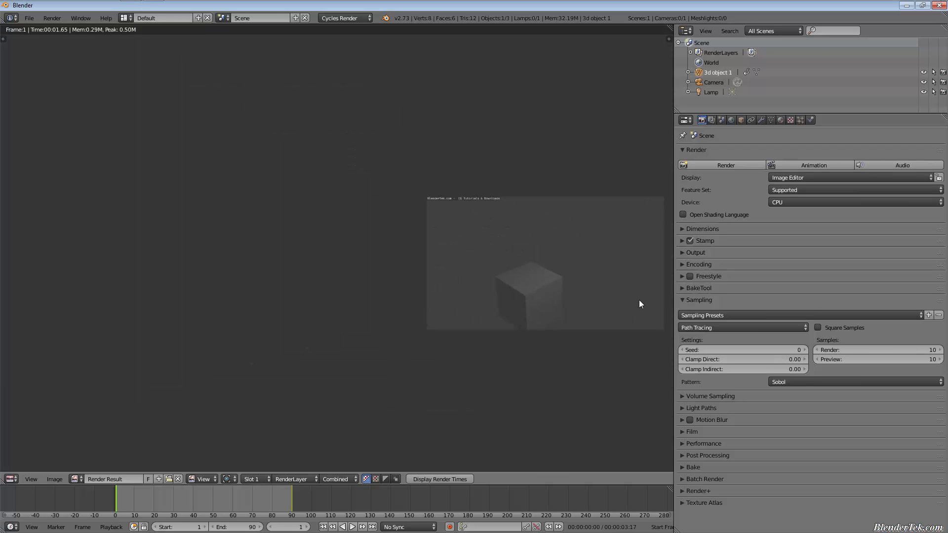
pyautogui.scroll(8, 596, 300)
pyautogui.scroll(5, 129, 238)
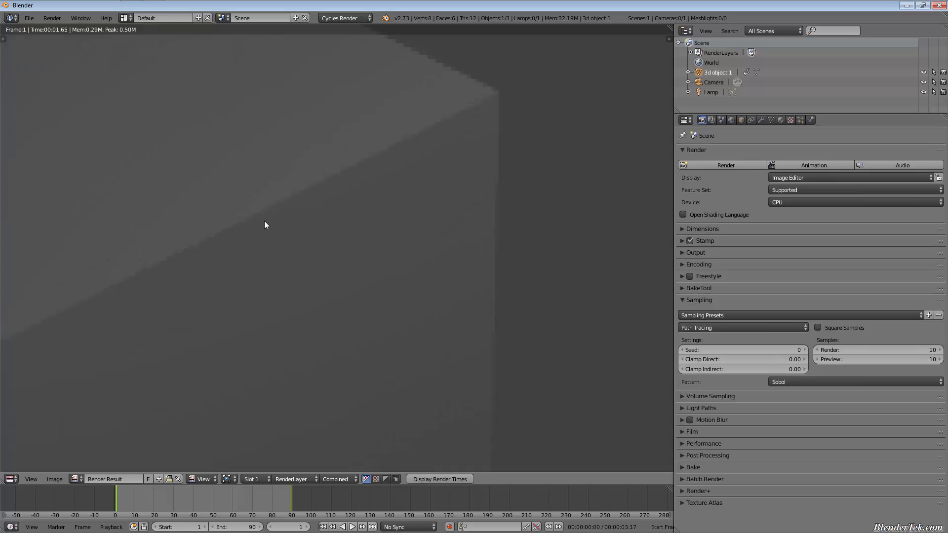
pyautogui.scroll(-8, 265, 220)
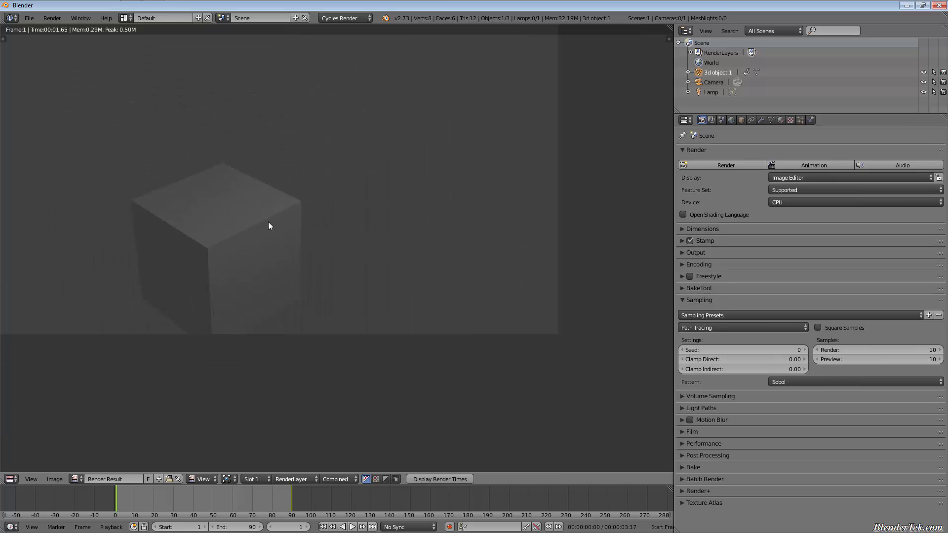
pyautogui.moveTo(210, 161); pyautogui.dragTo(285, 265, button='middle')
pyautogui.scroll(3, 341, 321)
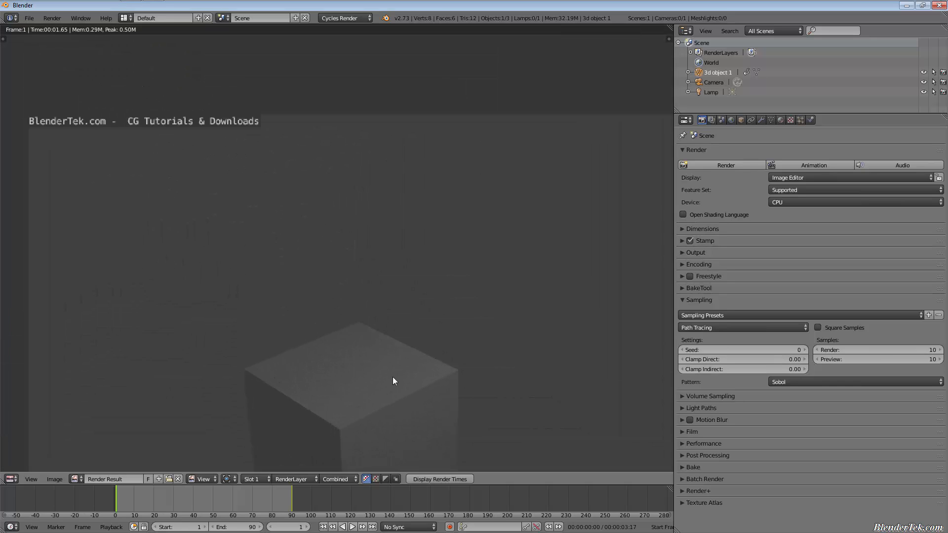
pyautogui.moveTo(394, 380); pyautogui.dragTo(398, 275, button='middle')
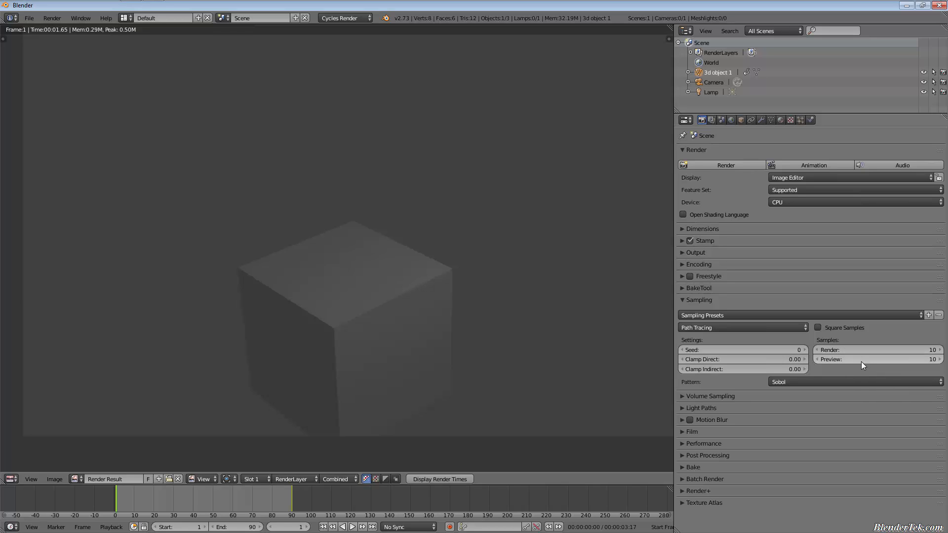
# Set the render samples to 361 and render frame 1 again
pyautogui.moveTo(860, 351); pyautogui.dragTo(937, 351)
pyautogui.press('F12')
pyautogui.scroll(-2, 445, 239)
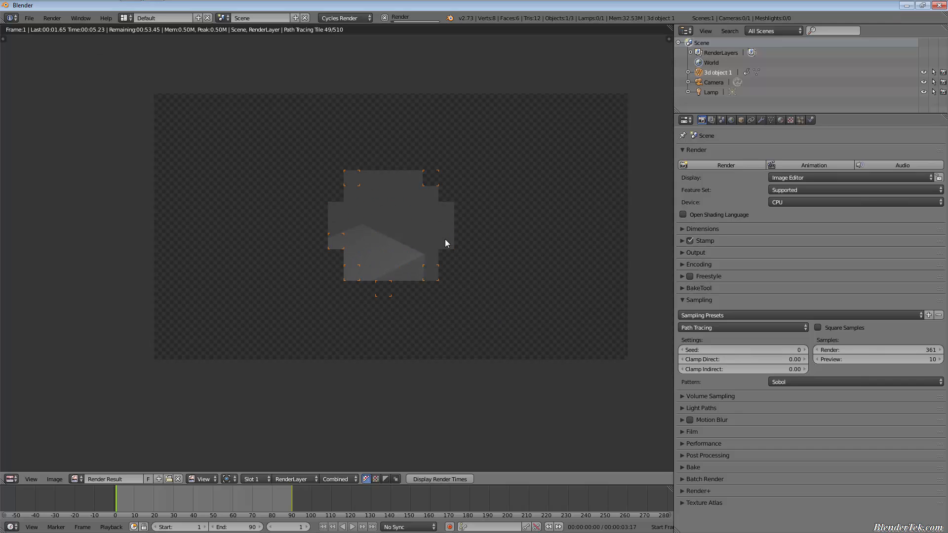
# Examine the cube in the running render up close, cancel the render and return to the 3D view
pyautogui.scroll(4, 404, 256)
pyautogui.scroll(5, 422, 252)
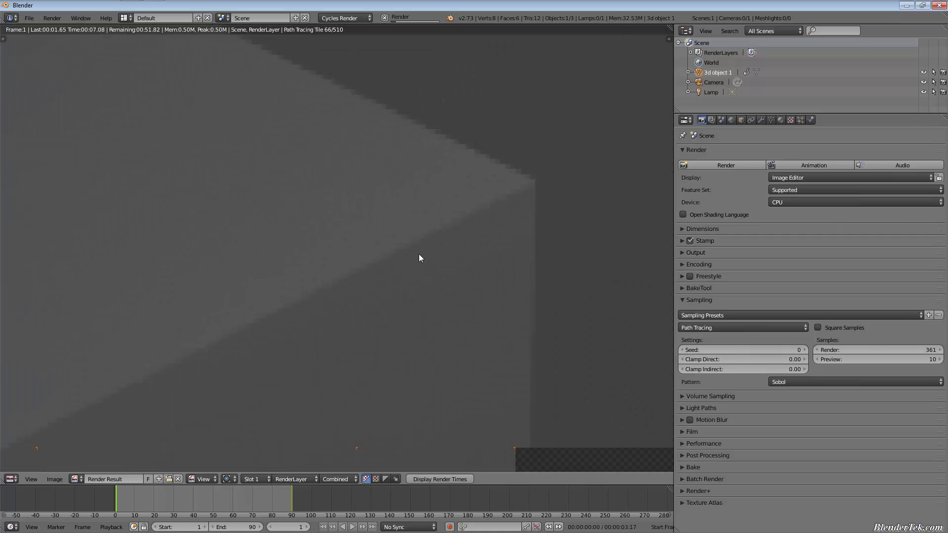
pyautogui.scroll(-8, 423, 254)
pyautogui.scroll(-1, 449, 256)
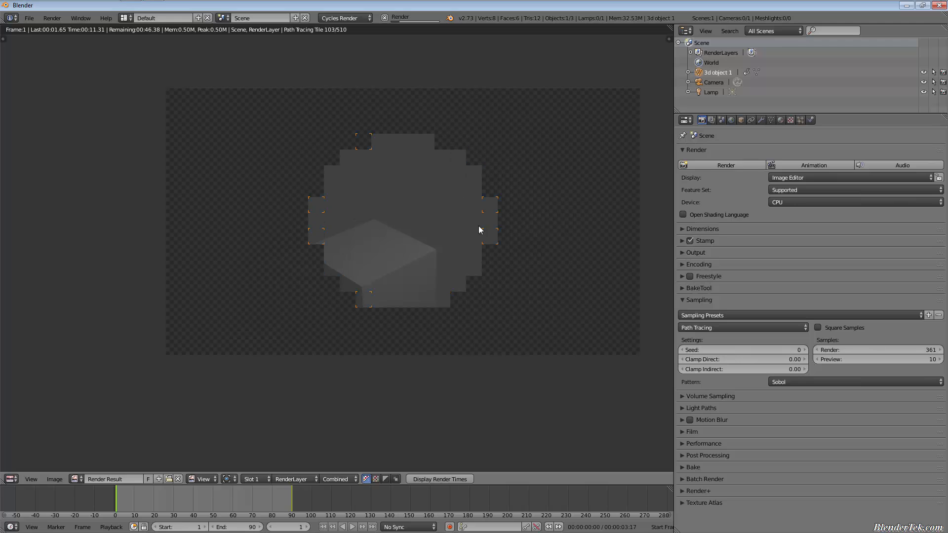
pyautogui.click(383, 20)
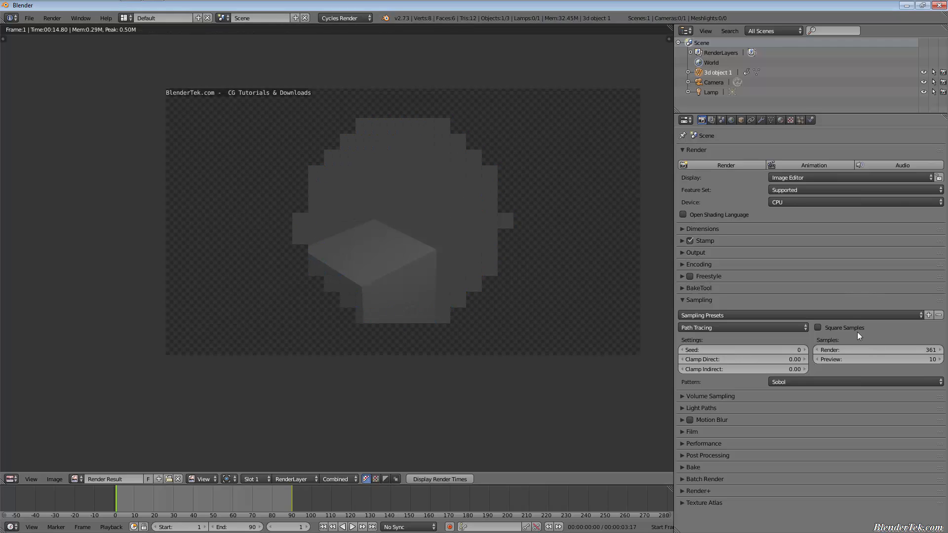
pyautogui.press('F11')
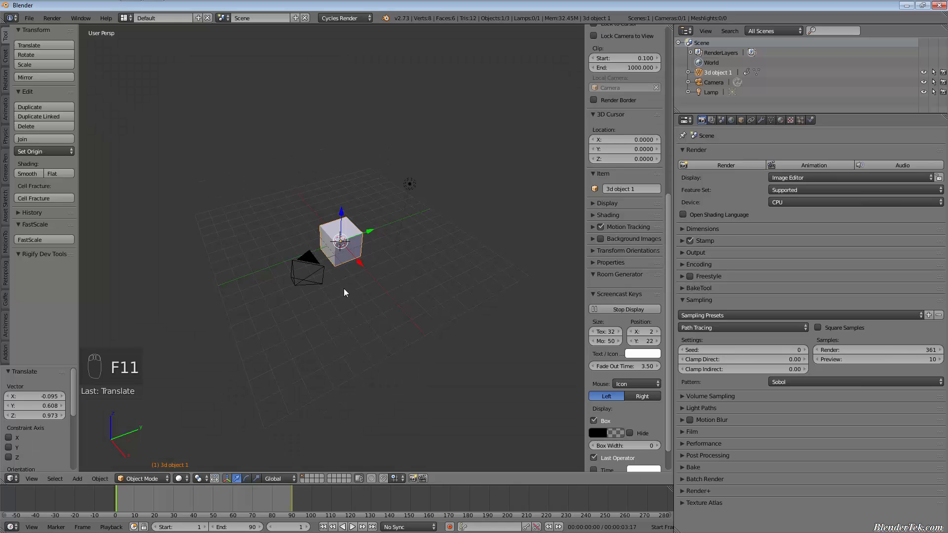
# Set the render samples to 10
pyautogui.click(926, 351)
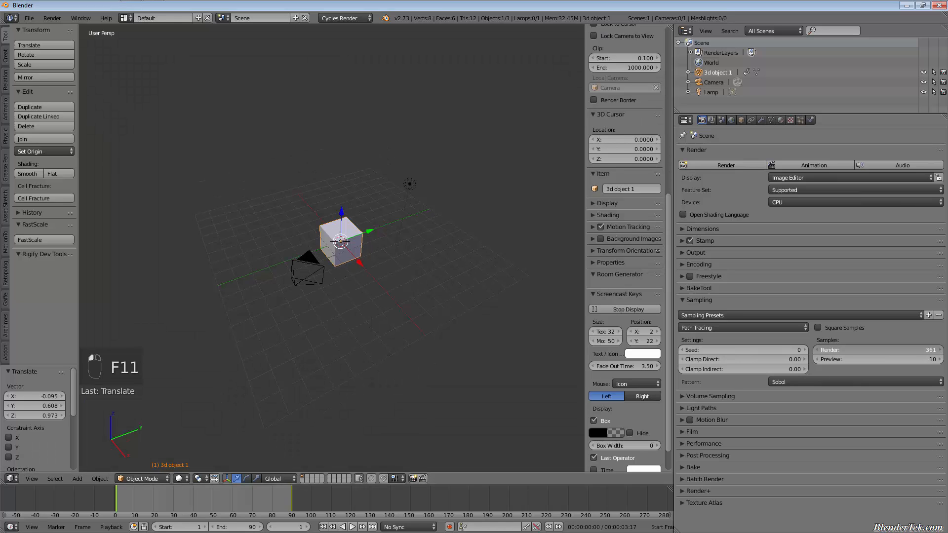
pyautogui.write('10')
pyautogui.press('Return')
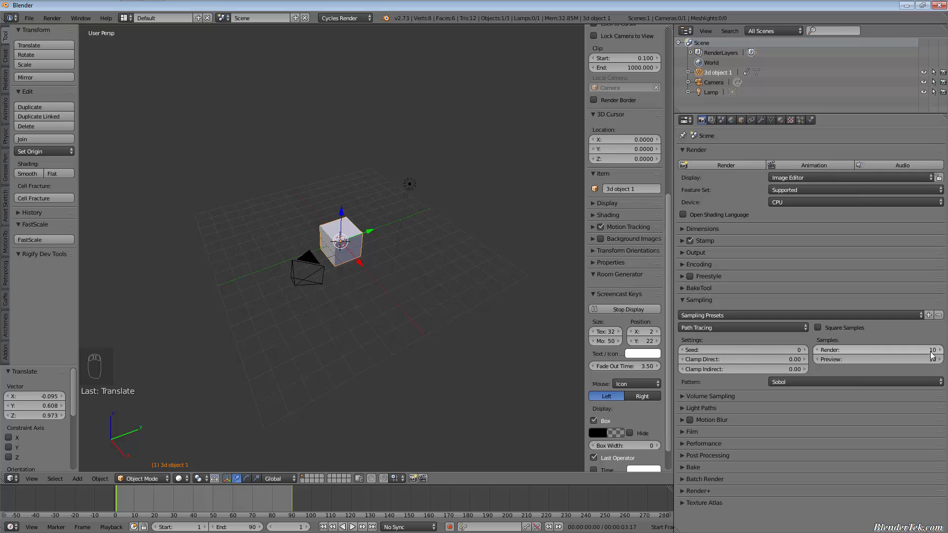
# Try out Square Samples with 3 render samples, restore 10 samples and switch Square Samples off again
pyautogui.click(853, 329)
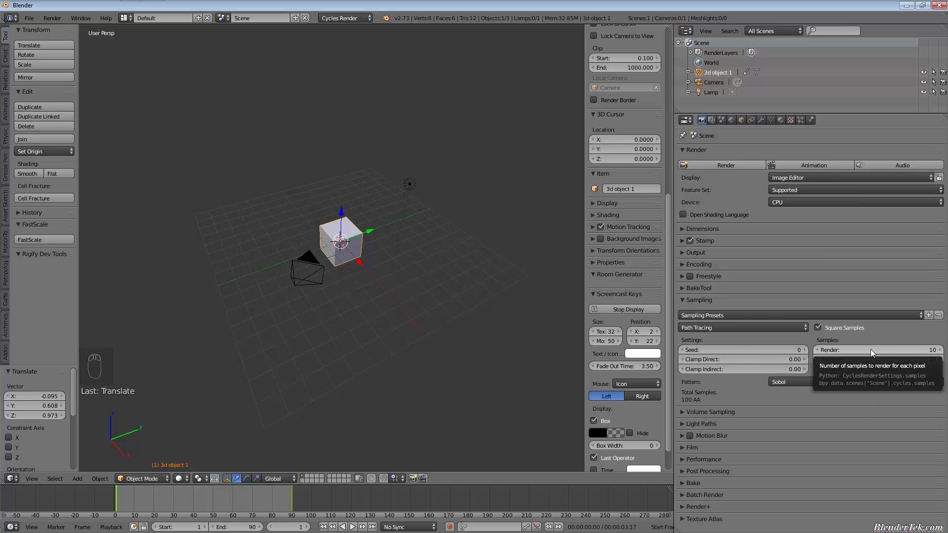
pyautogui.click(817, 328)
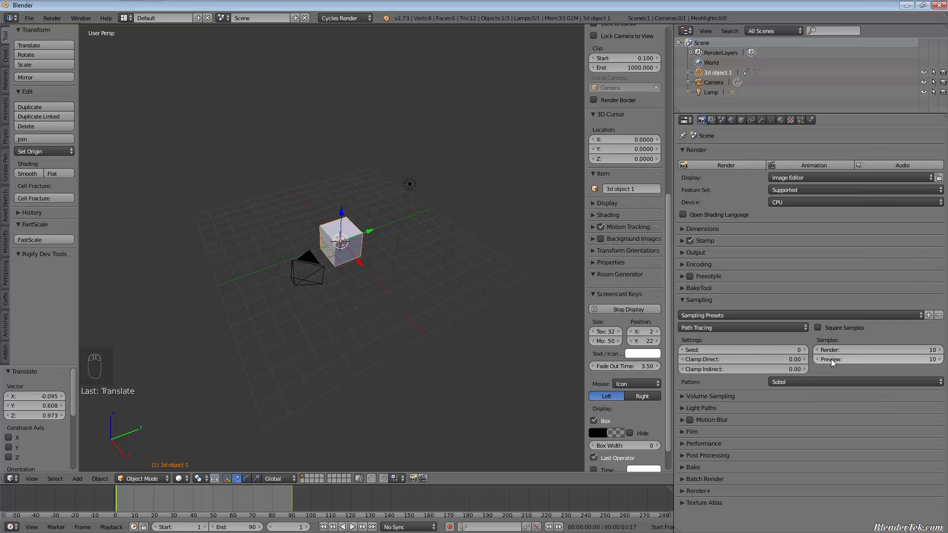
pyautogui.click(819, 327)
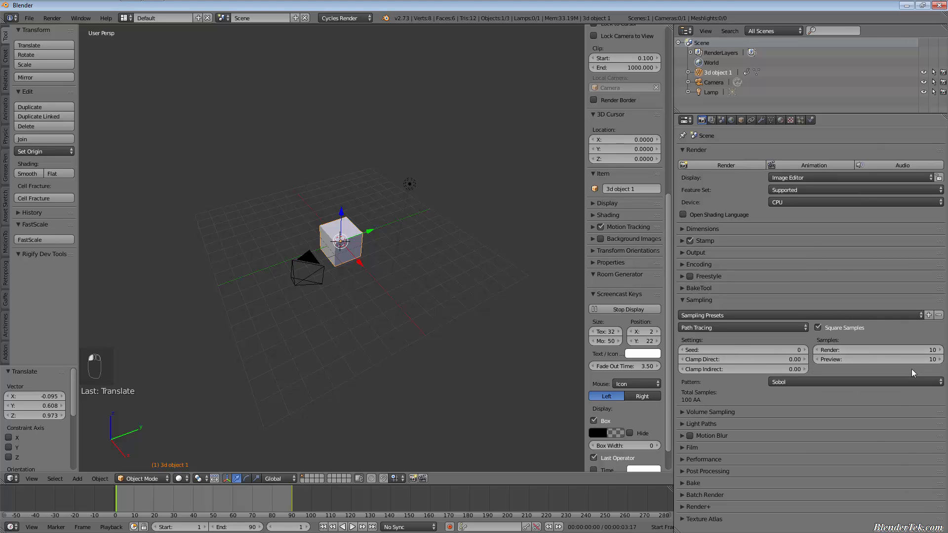
pyautogui.click(892, 351)
pyautogui.write('3')
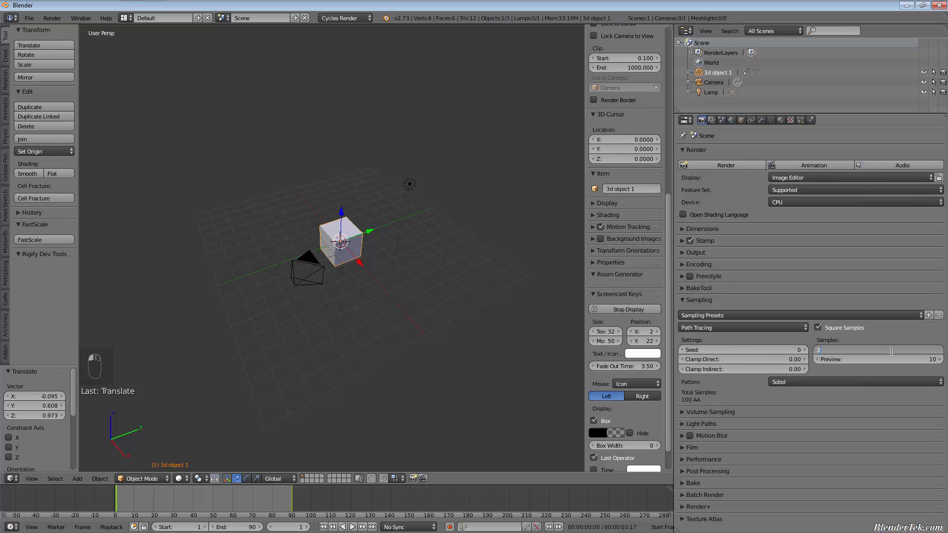
pyautogui.press('Return')
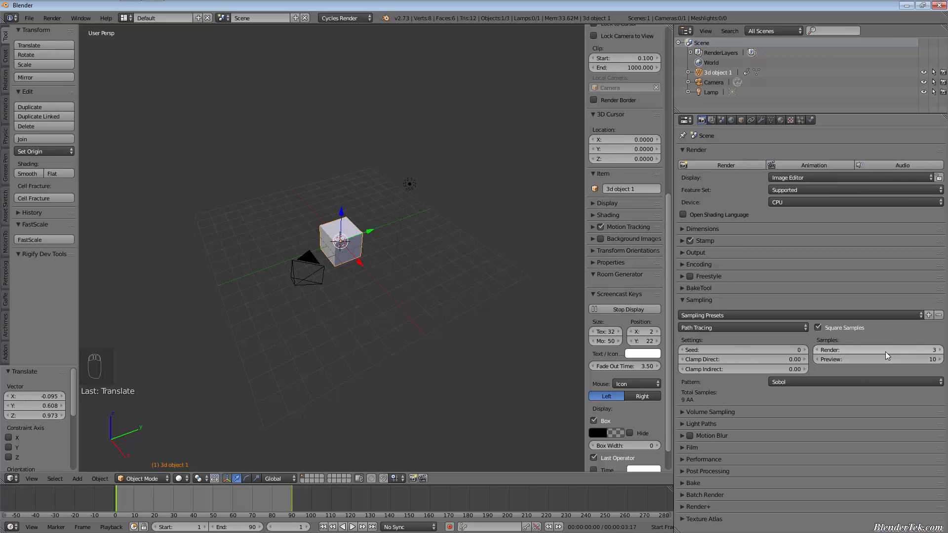
pyautogui.click(834, 346)
pyautogui.write('10')
pyautogui.press('Return')
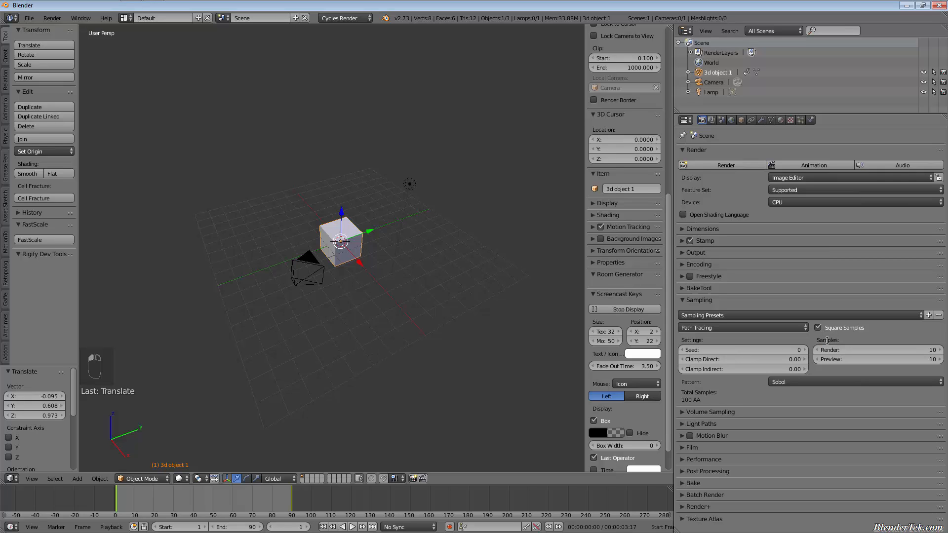
pyautogui.click(818, 327)
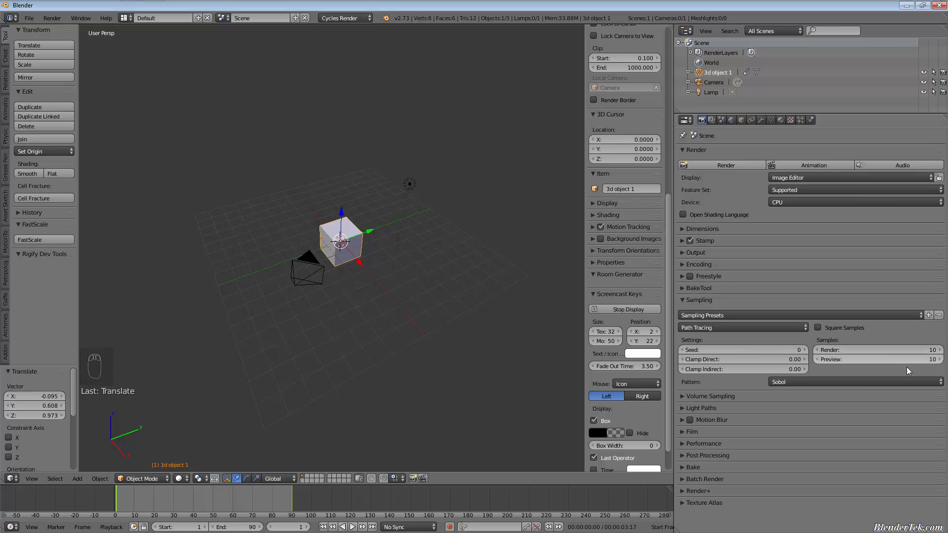
# Collapse the sampling settings and render the full animation
pyautogui.click(682, 300)
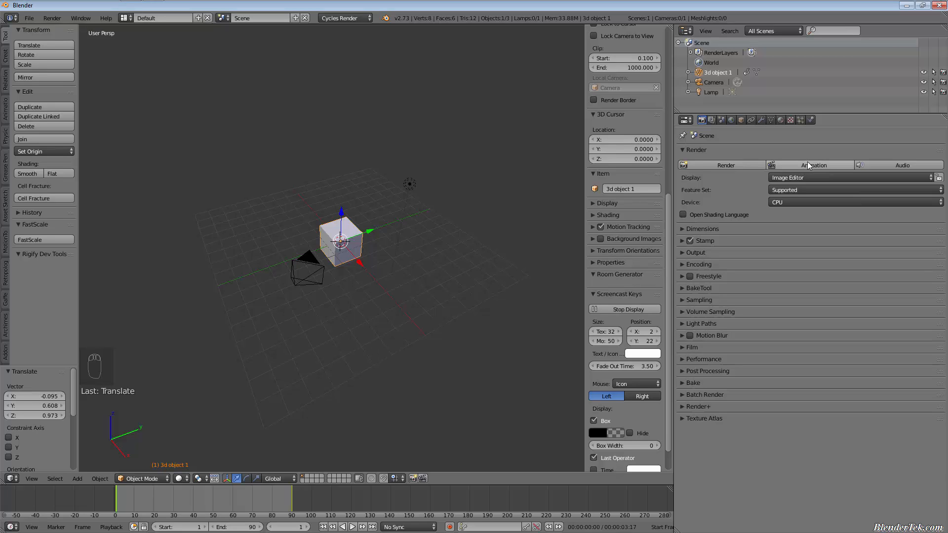
pyautogui.click(52, 17)
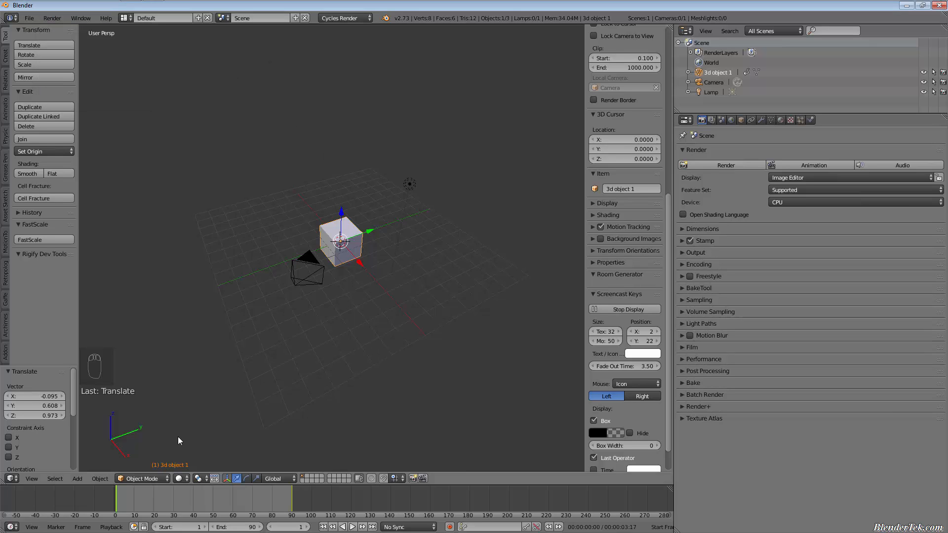
pyautogui.click(806, 166)
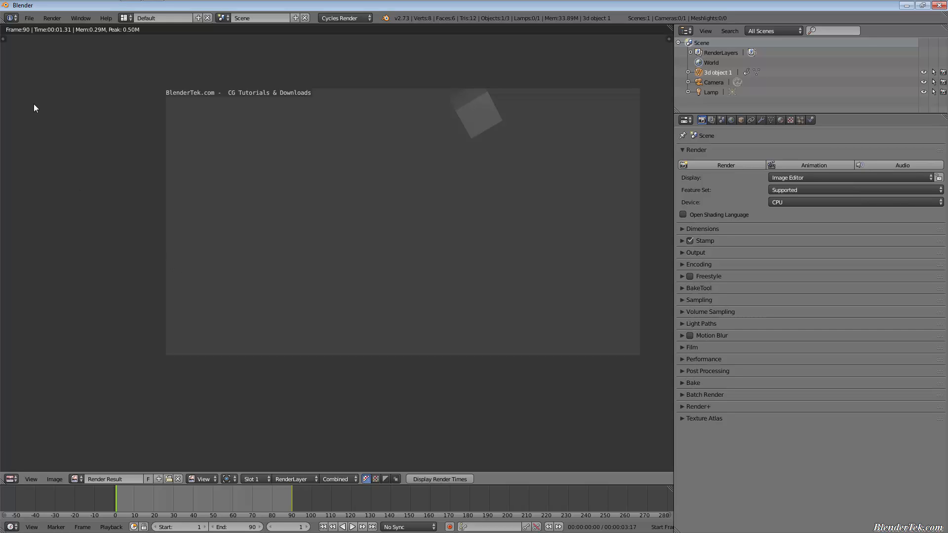
# Switch to Windows Explorer, open the tmp folder on Local Disk (C:) and select the rendered video 0001-0090.avi
pyautogui.click(3, 3)
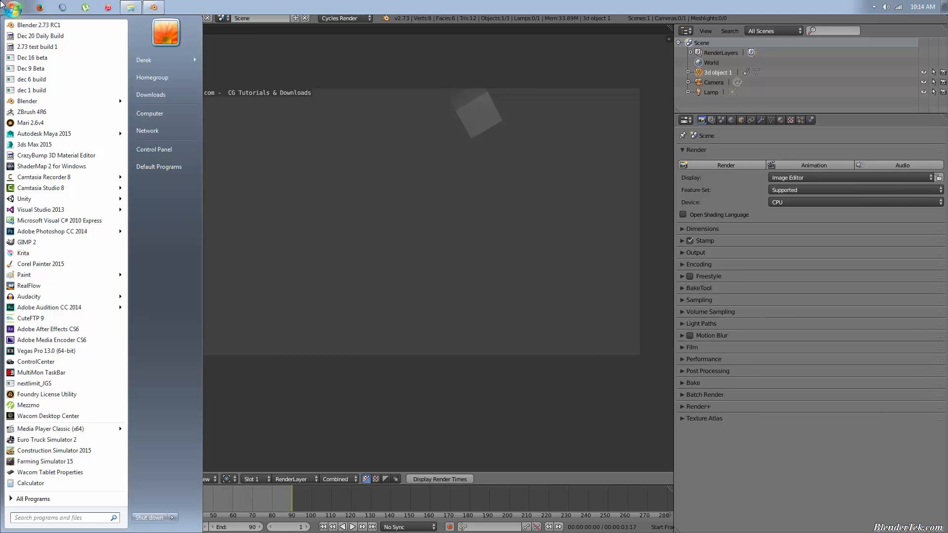
pyautogui.click(143, 113)
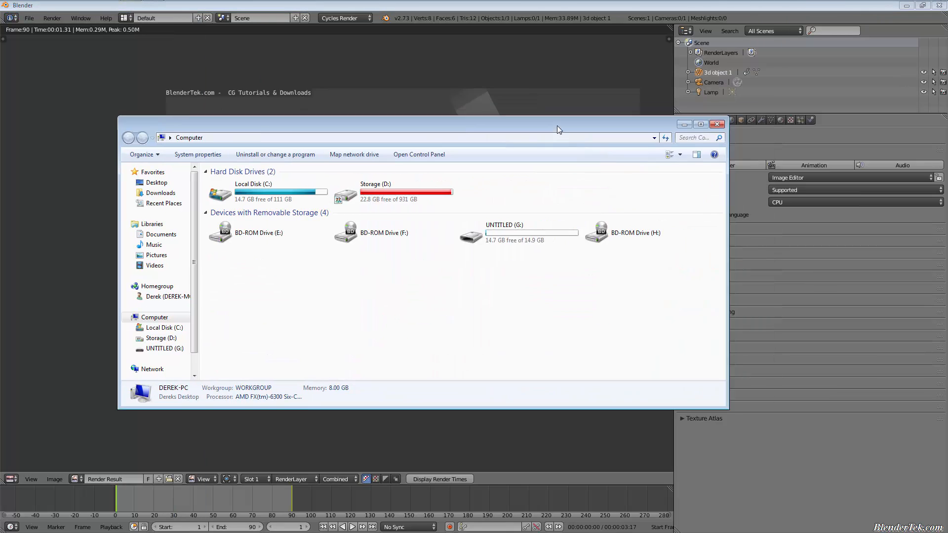
pyautogui.moveTo(557, 125); pyautogui.dragTo(494, 102)
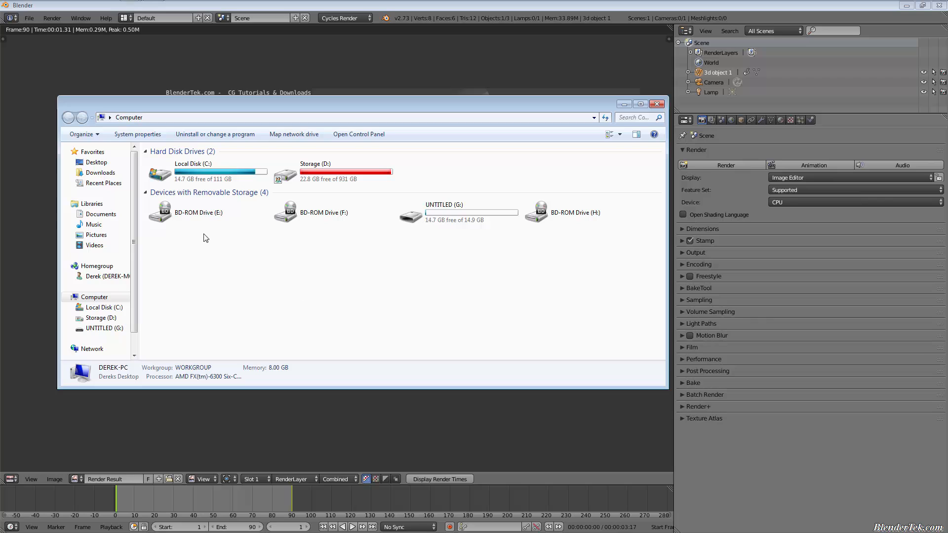
pyautogui.doubleClick(207, 166)
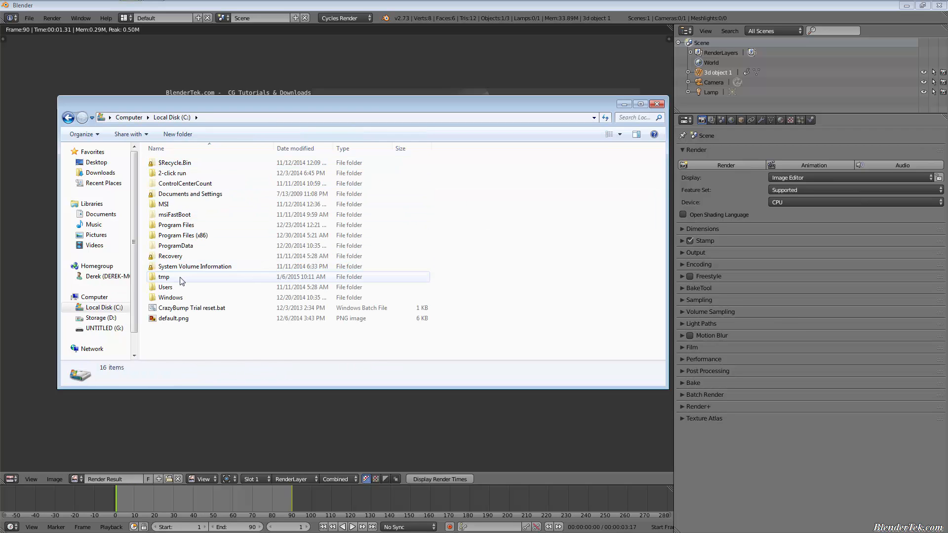
pyautogui.doubleClick(164, 278)
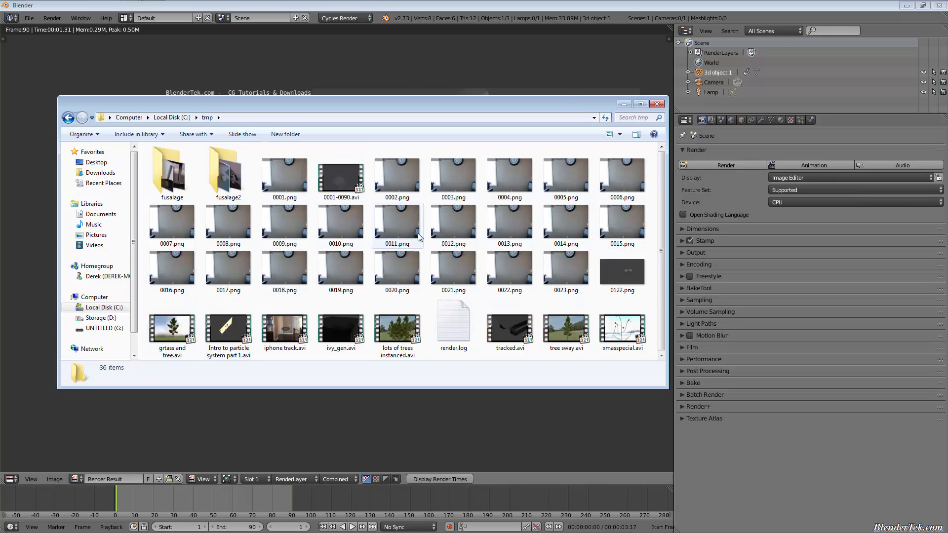
pyautogui.click(345, 181)
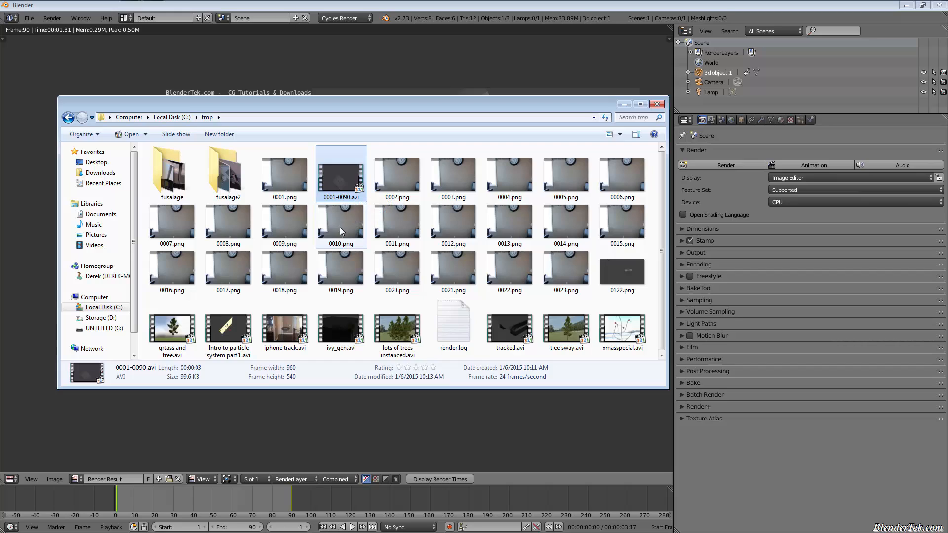
# Play 0001-0090.avi, including at full screen, and close the player and the folder window
pyautogui.doubleClick(342, 184)
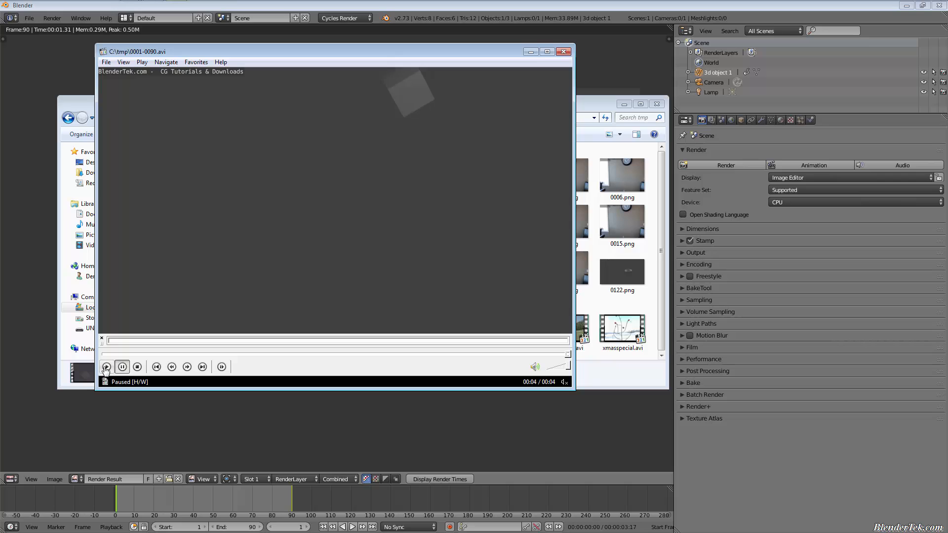
pyautogui.click(106, 368)
pyautogui.doubleClick(295, 247)
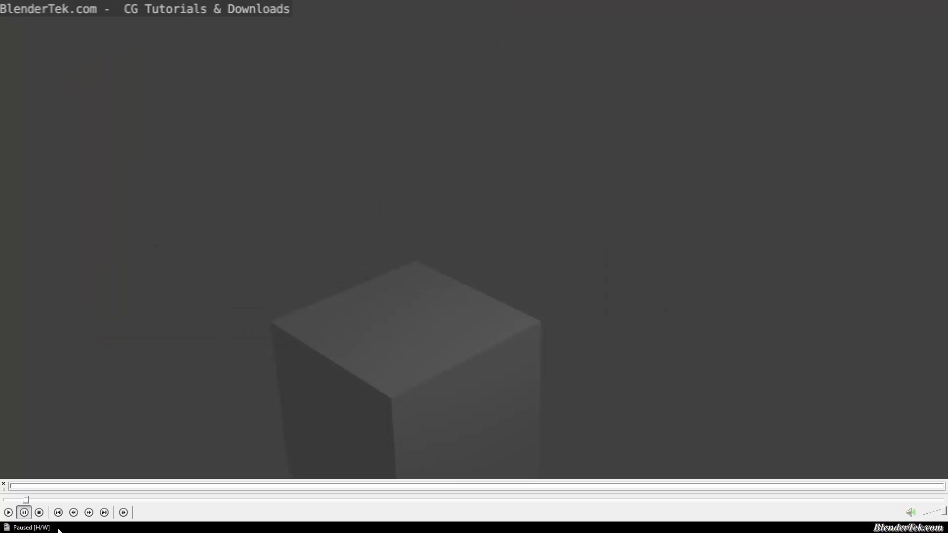
pyautogui.click(9, 513)
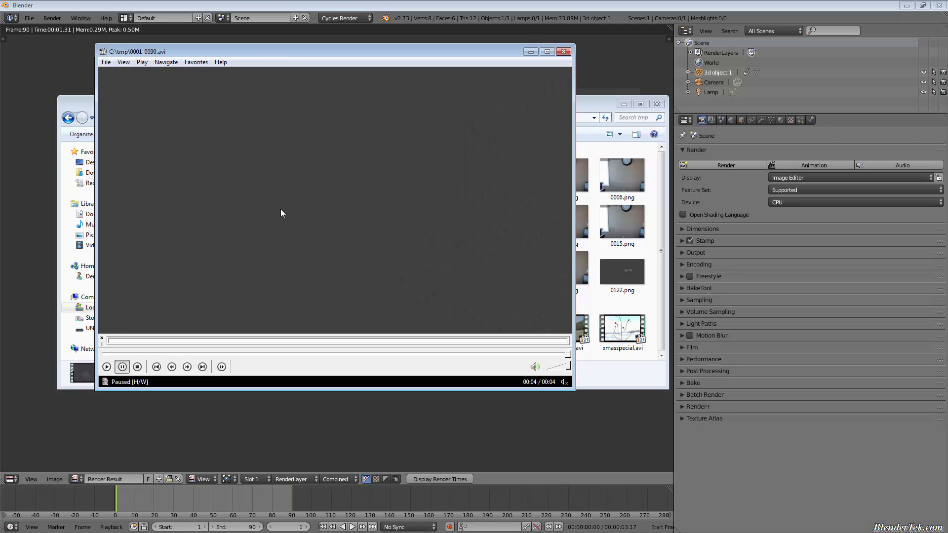
pyautogui.click(280, 209)
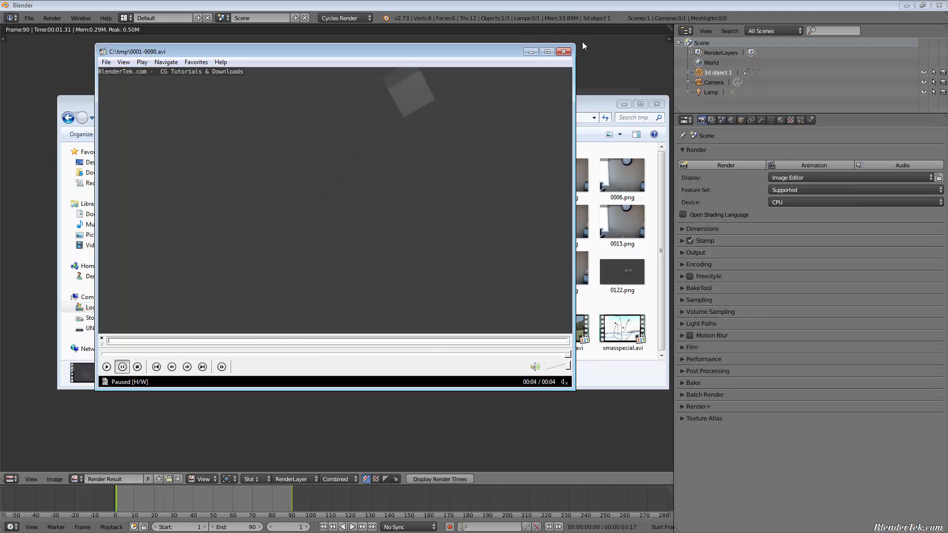
pyautogui.click(563, 52)
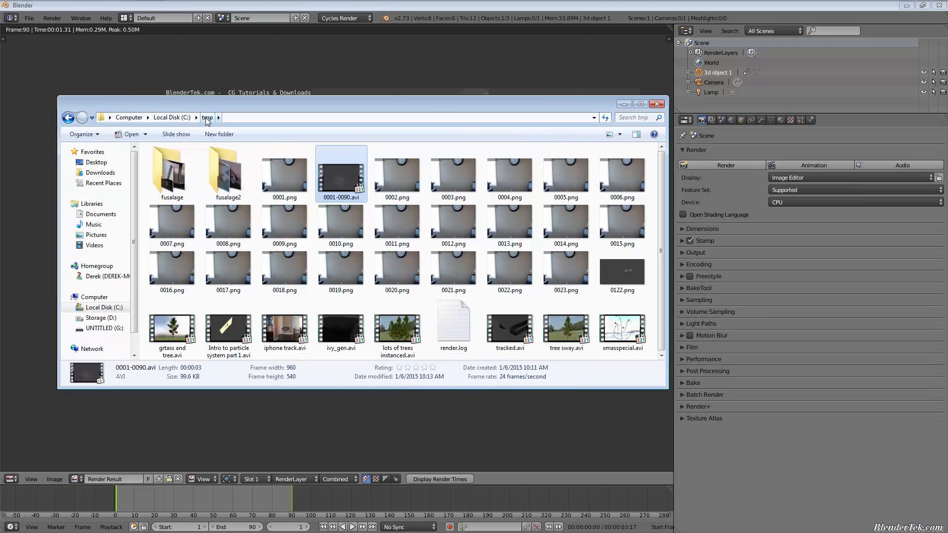
pyautogui.click(660, 101)
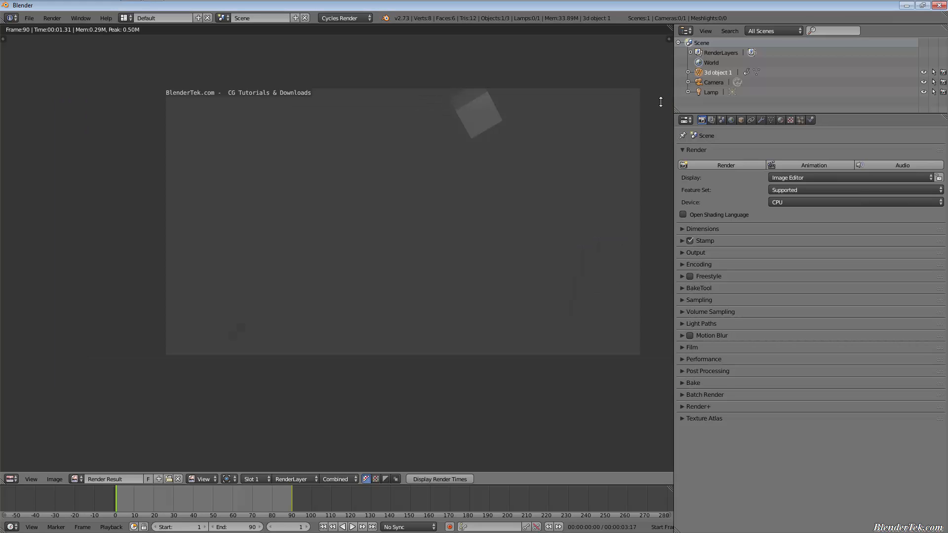
# Reveal the output settings and change the render output folder to My Videos inside Documents
pyautogui.click(680, 253)
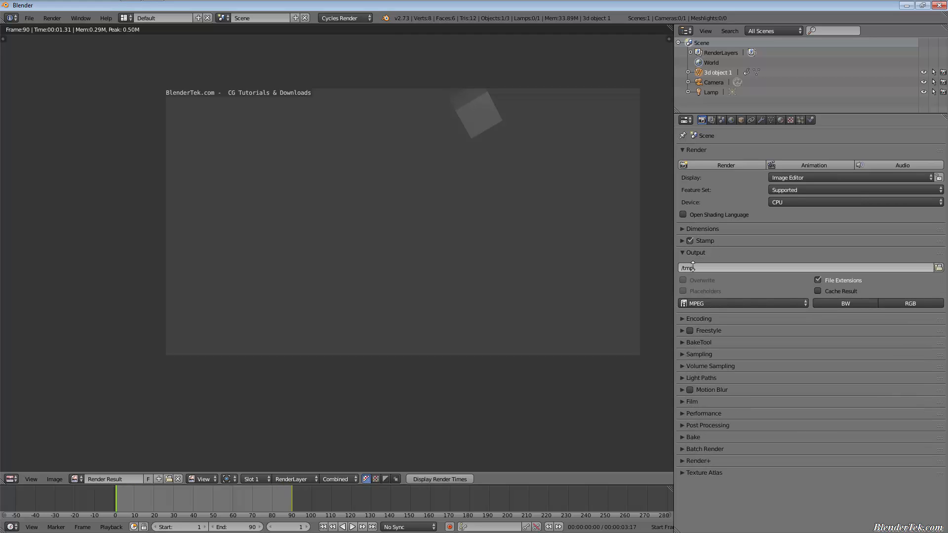
pyautogui.click(696, 267)
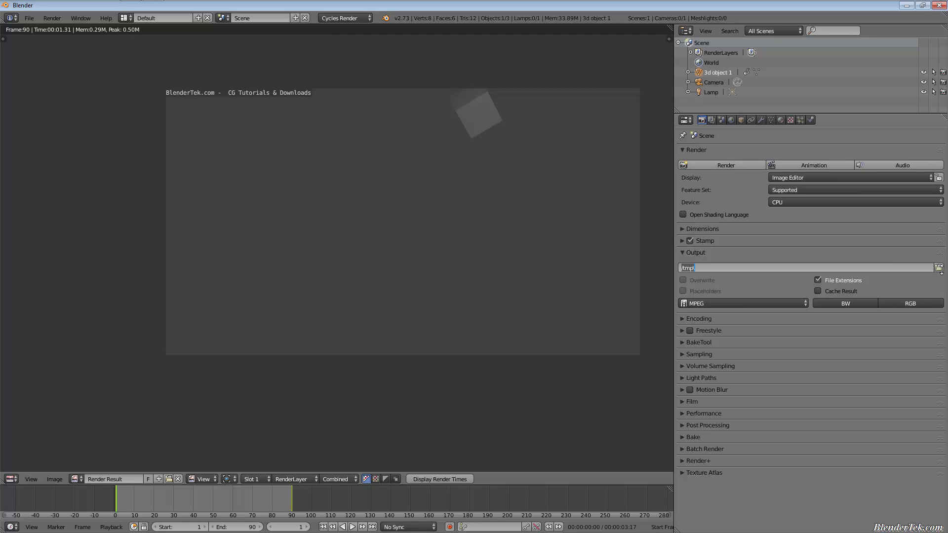
pyautogui.click(938, 268)
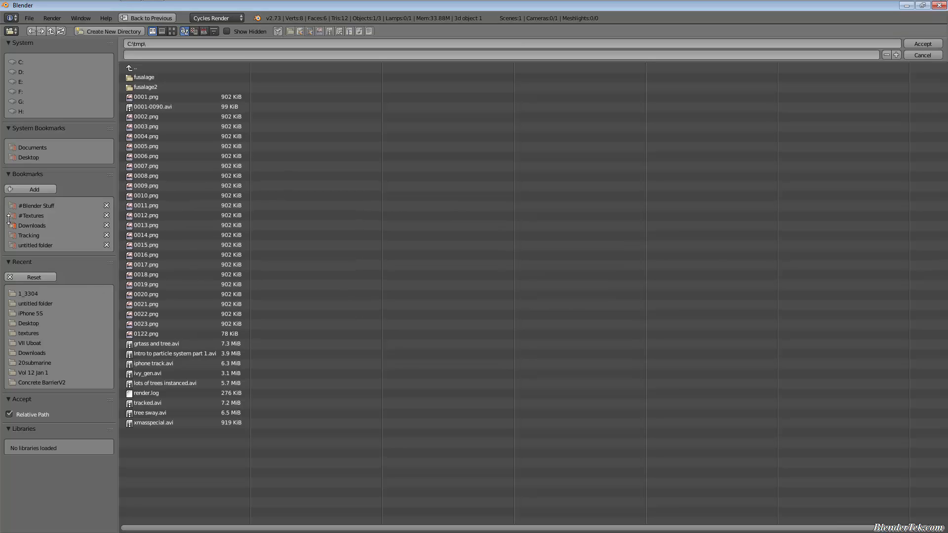
pyautogui.click(32, 157)
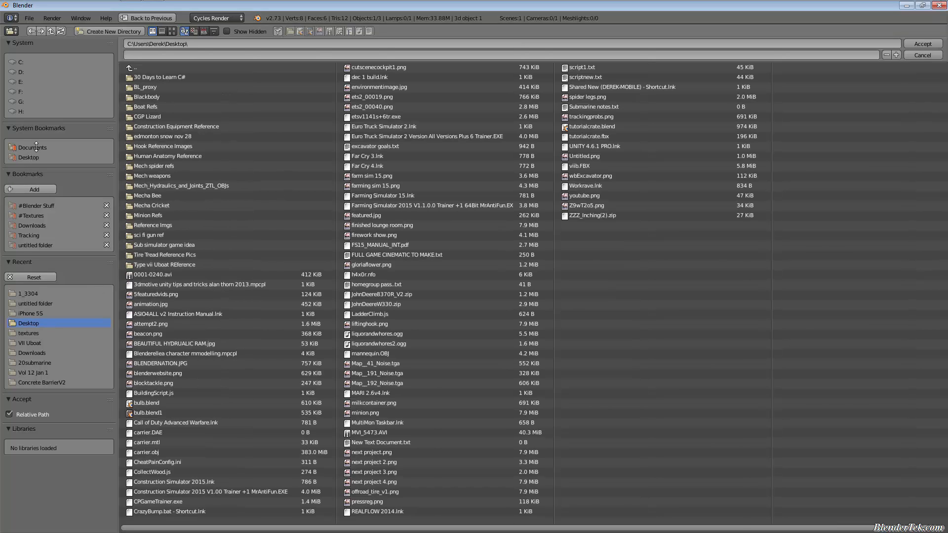
pyautogui.click(32, 147)
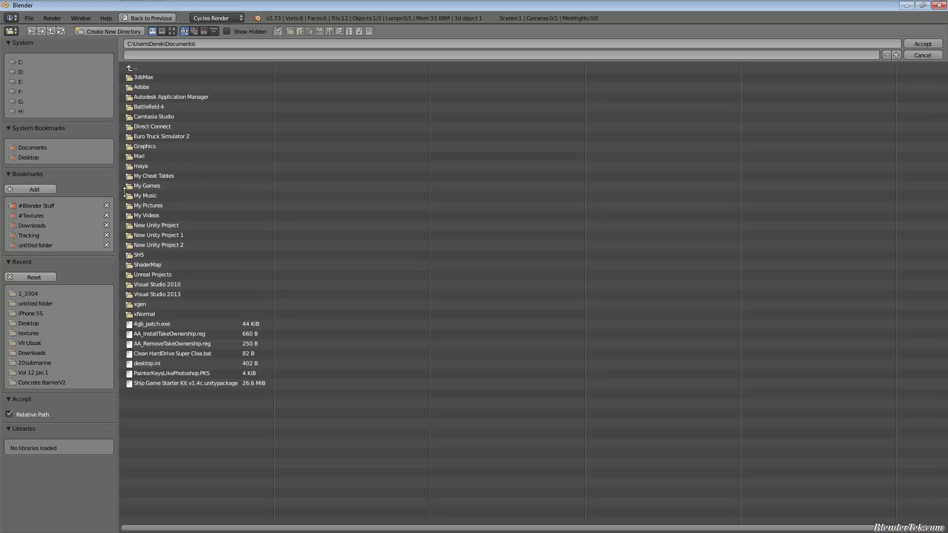
pyautogui.click(161, 214)
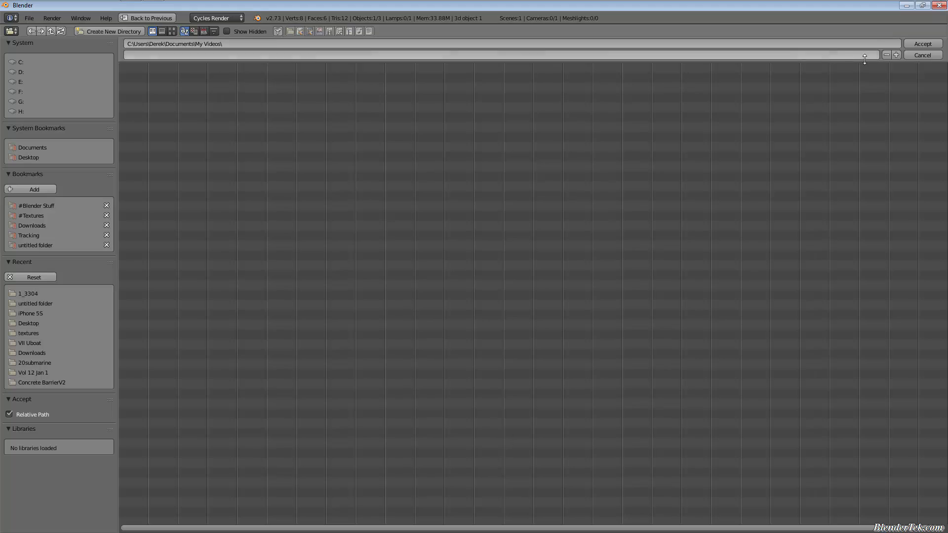
pyautogui.click(921, 43)
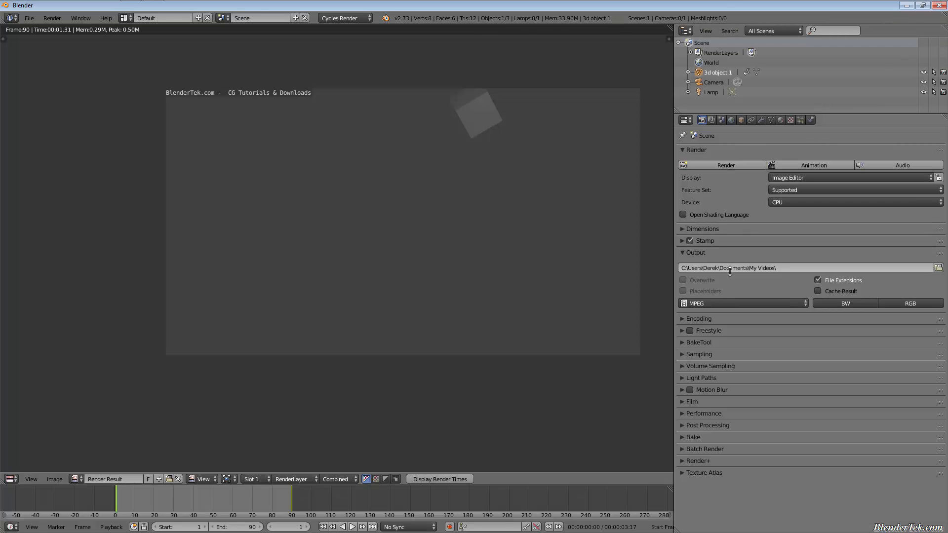